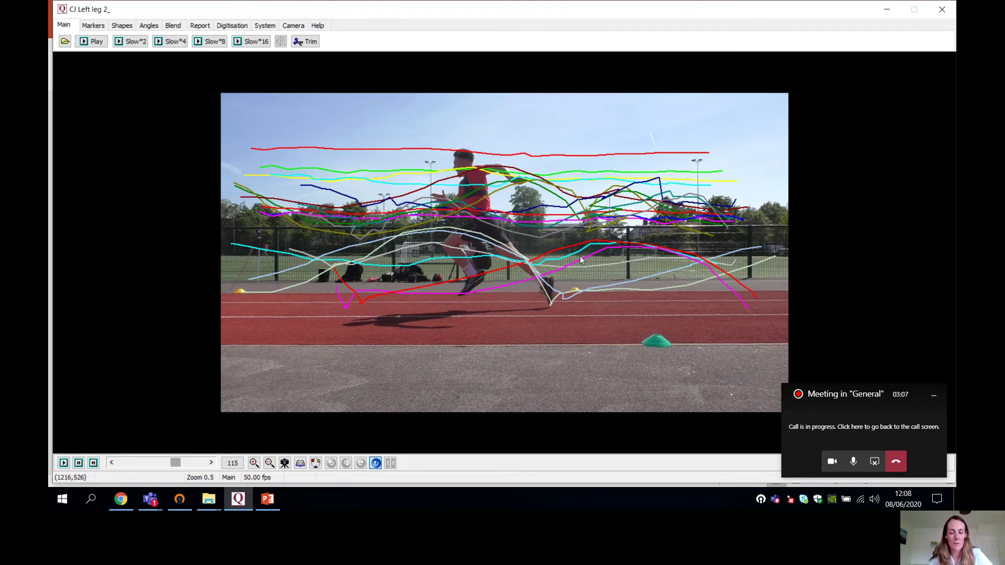
Step: Load the CJ panning 2_ video and zoom out to 0.7 so the whole frame fits
click(63, 43)
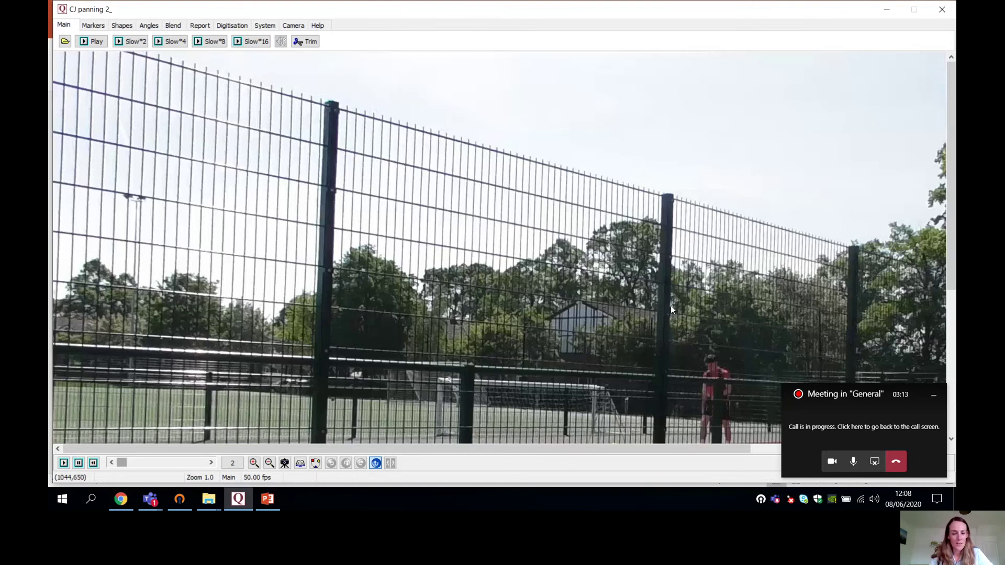
click(269, 463)
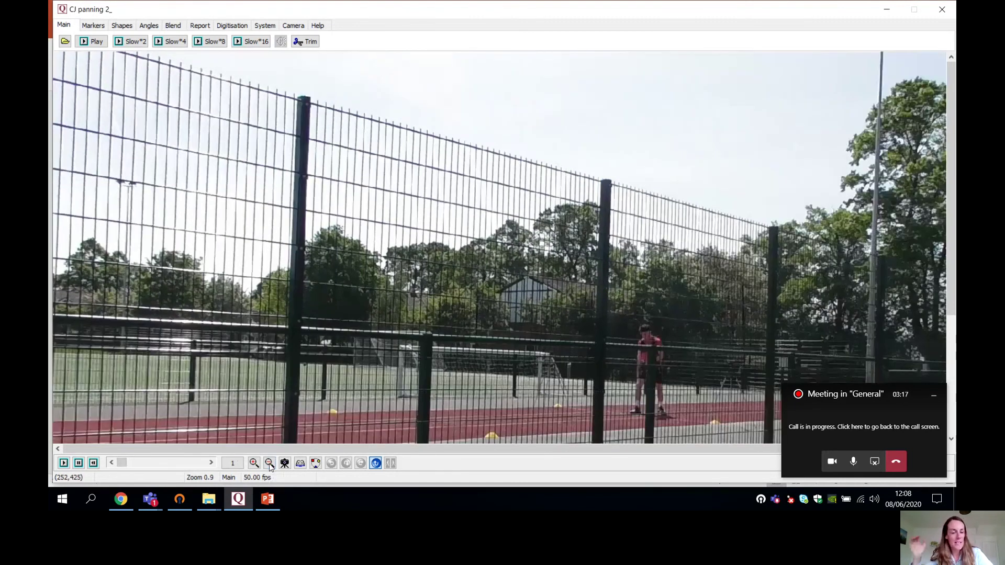
click(269, 463)
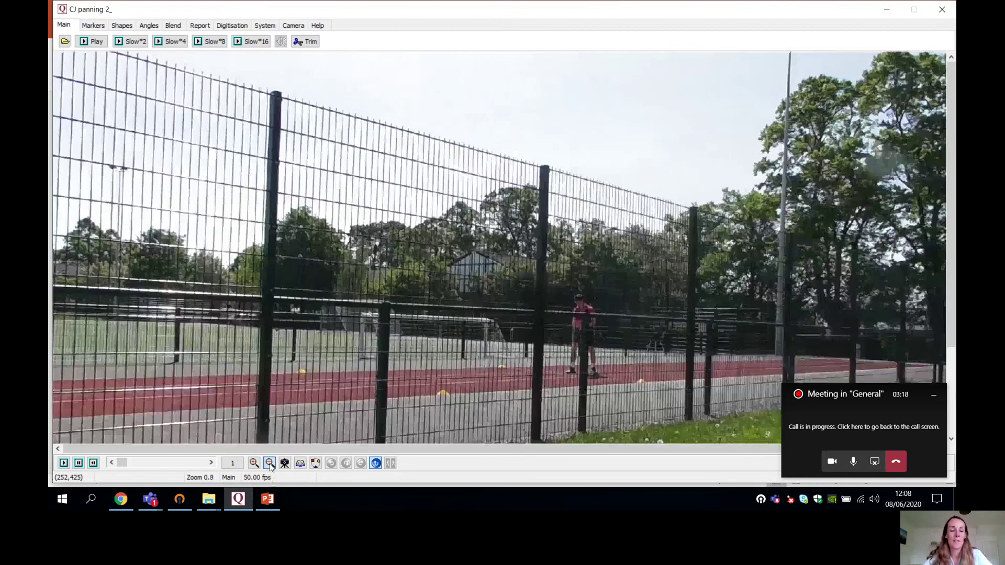
click(269, 464)
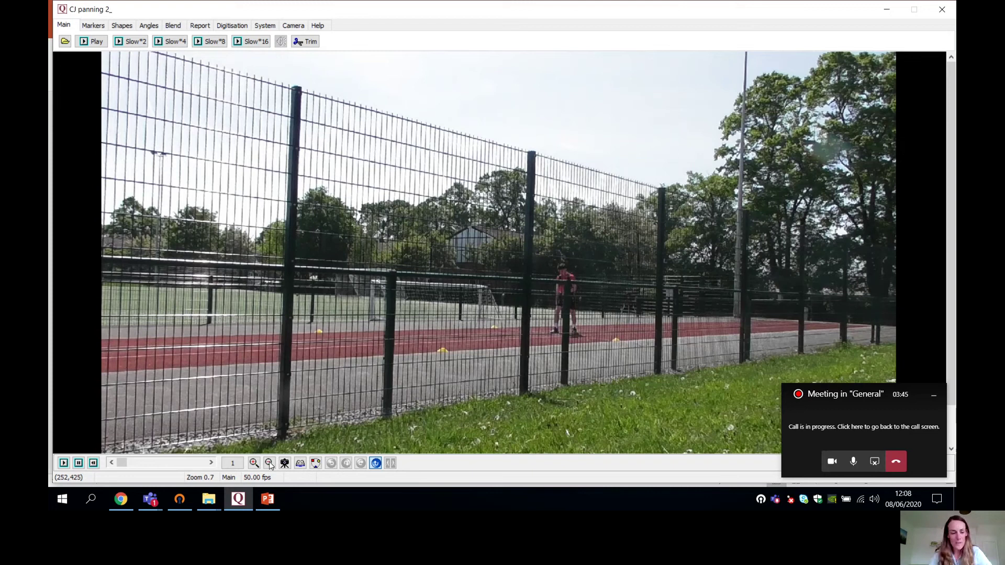
Step: Play the panning clip at half speed and pause it at frame 307 as the runner passes
click(64, 464)
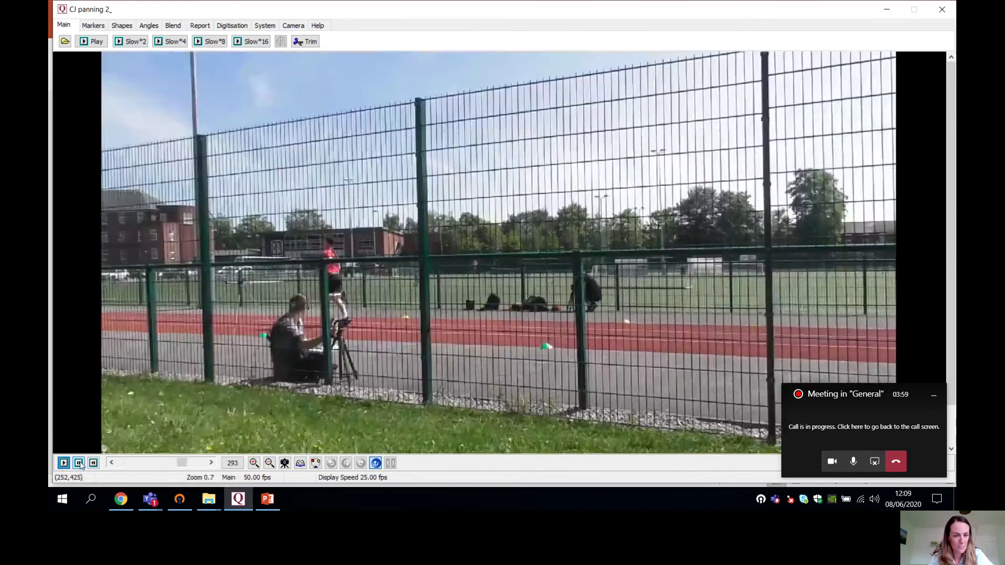
click(79, 463)
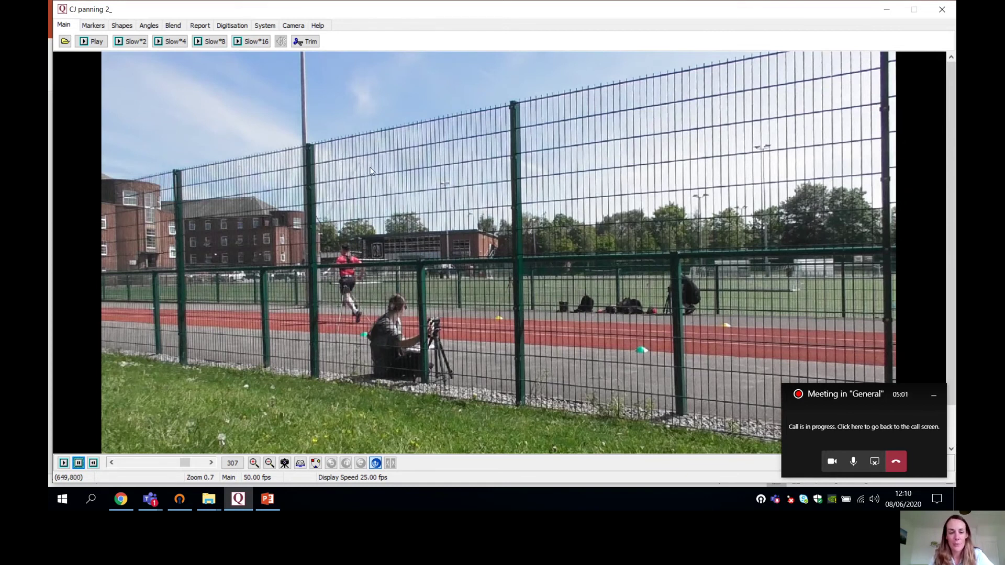
Step: Load CJ Left leg 2 raw_.mov into the left video window
click(62, 44)
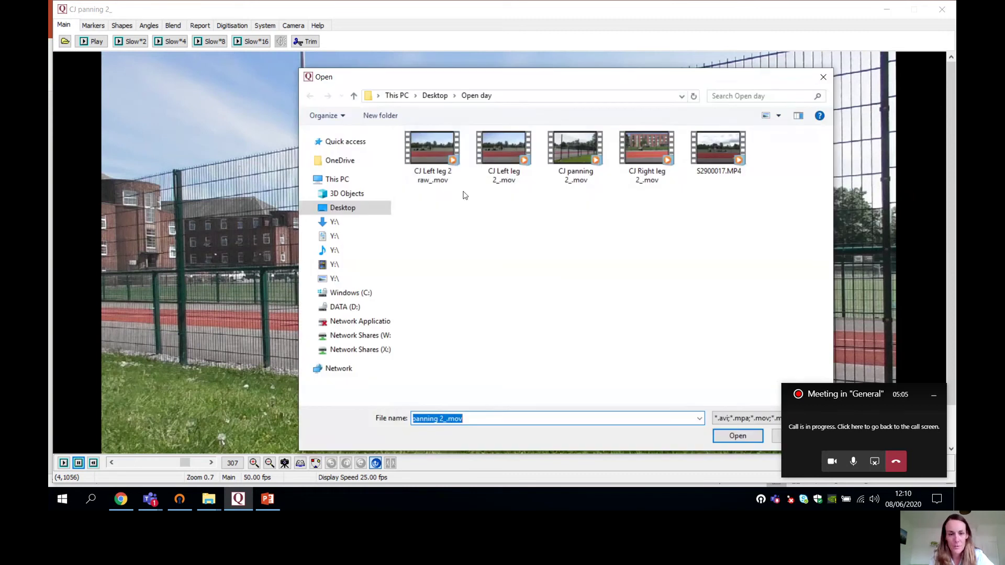
click(437, 150)
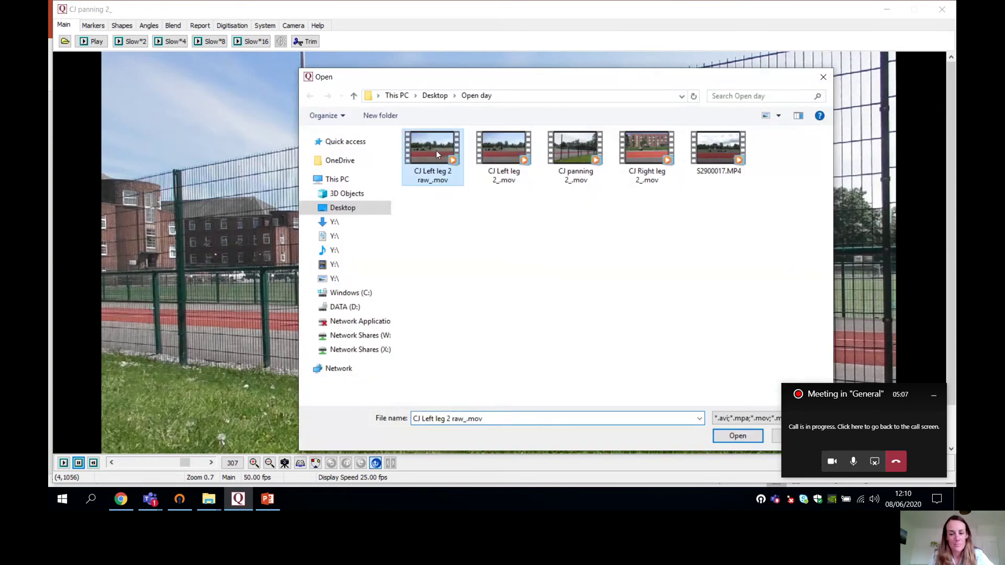
click(739, 439)
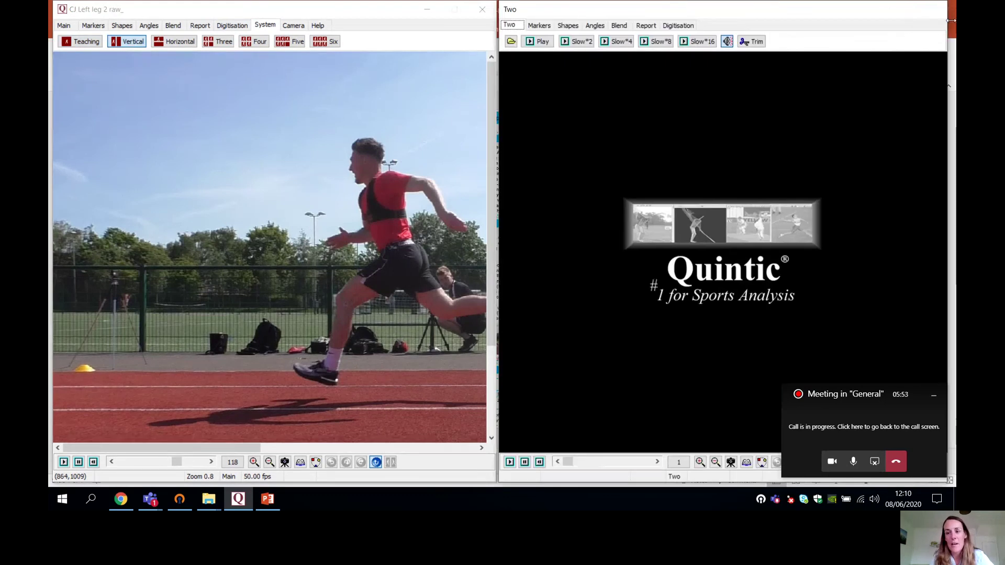
Step: Load S2900017.MP4 into the second window, zoom it out, and move to the runner at frame 176
click(512, 41)
click(719, 152)
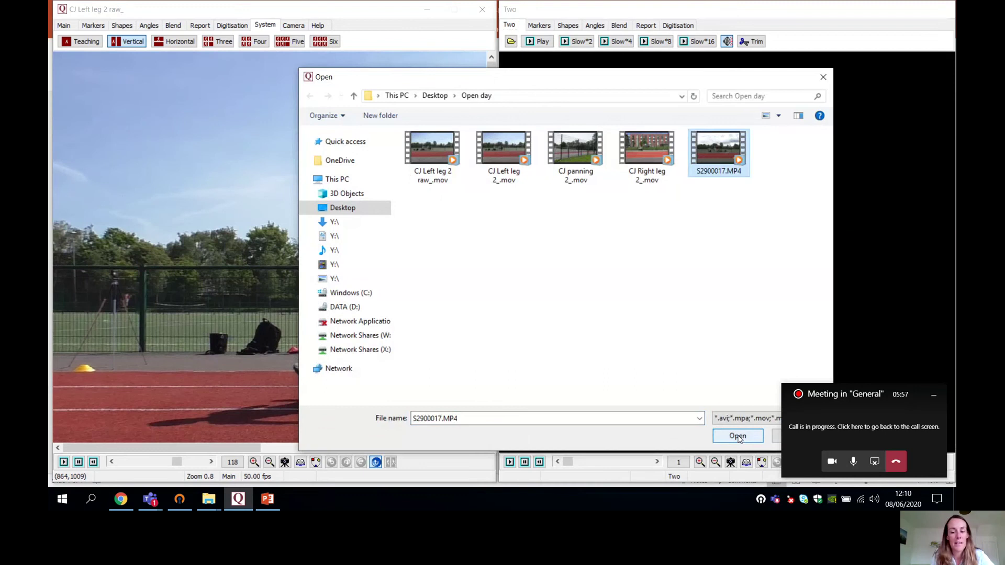
click(738, 437)
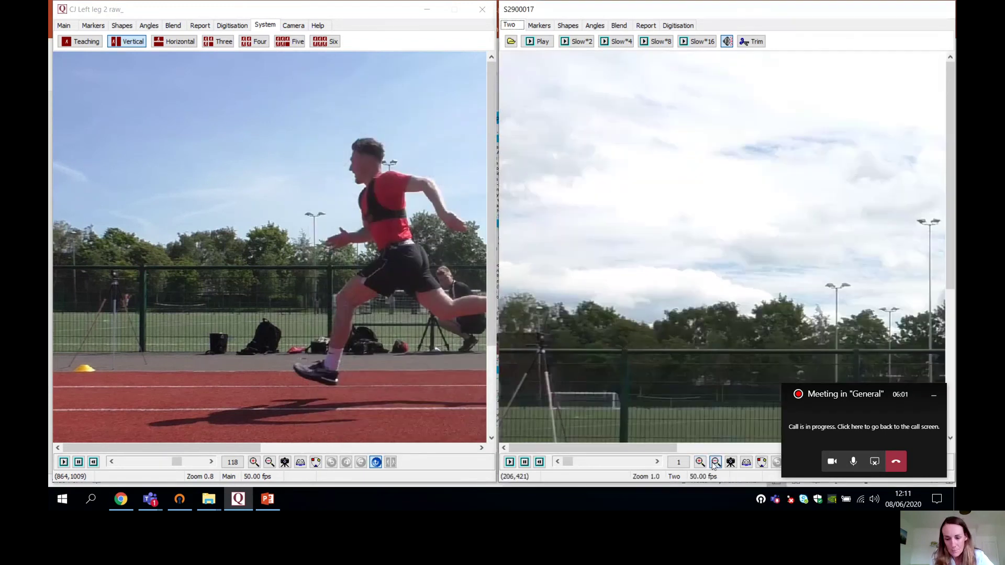
click(715, 463)
click(715, 463)
click(715, 463)
click(588, 461)
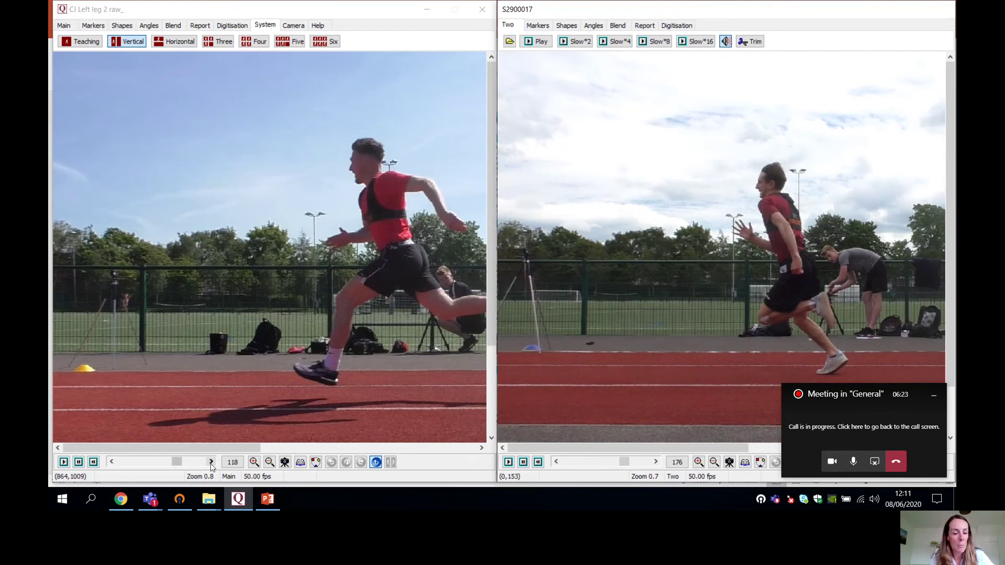
Step: Step the raw left-leg clip forward to frame 121
click(212, 463)
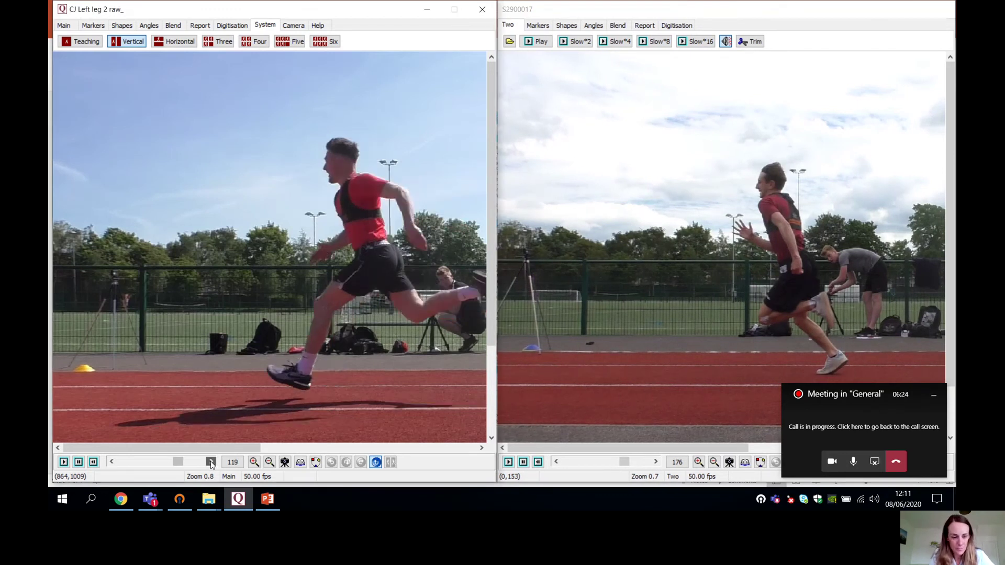
click(211, 463)
click(211, 463)
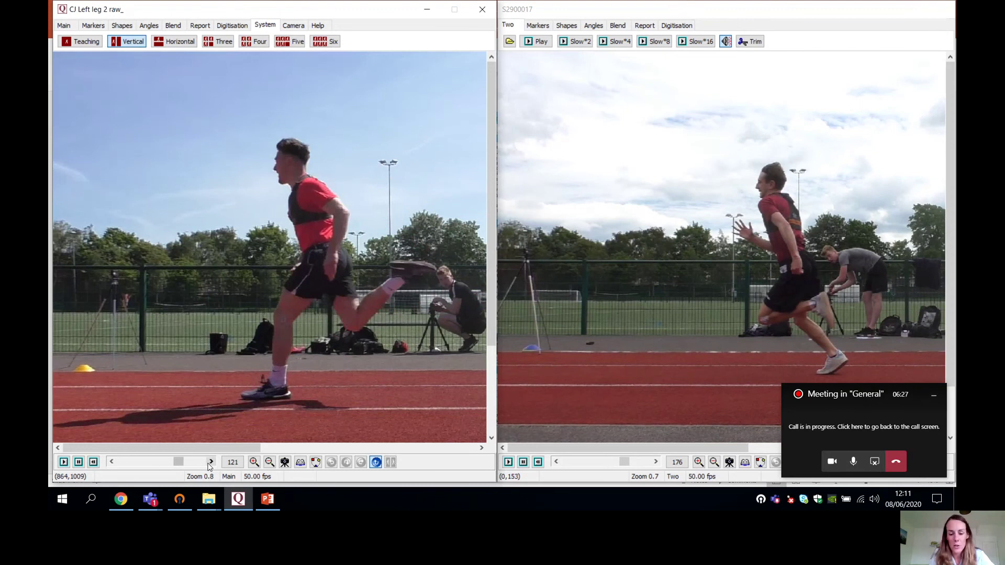
Step: Step S2900017 forward to frame 184 and bring up the left window's Angles tools
click(656, 461)
click(656, 462)
click(655, 462)
click(656, 462)
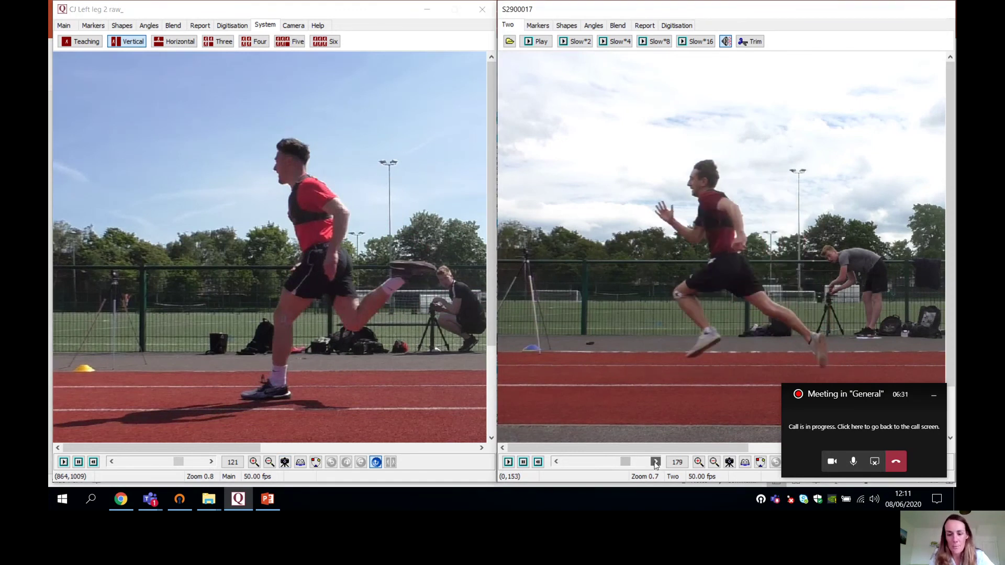
click(656, 462)
click(655, 462)
click(656, 462)
click(655, 461)
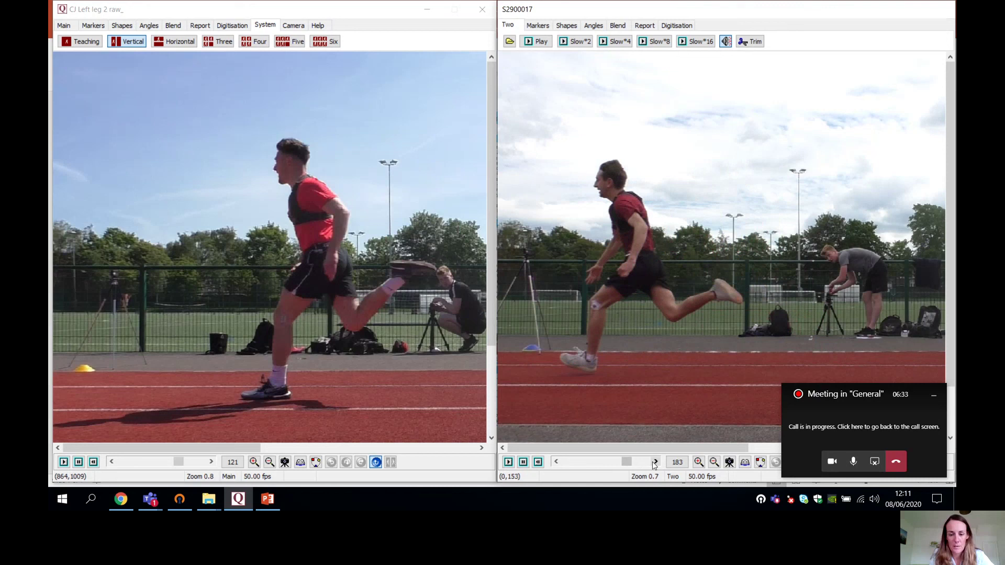
click(655, 462)
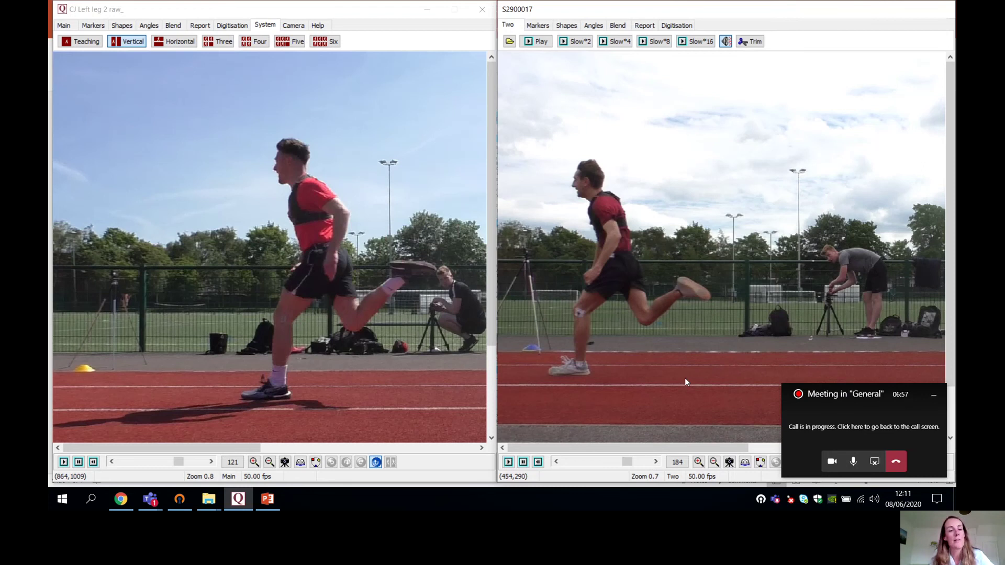
click(146, 28)
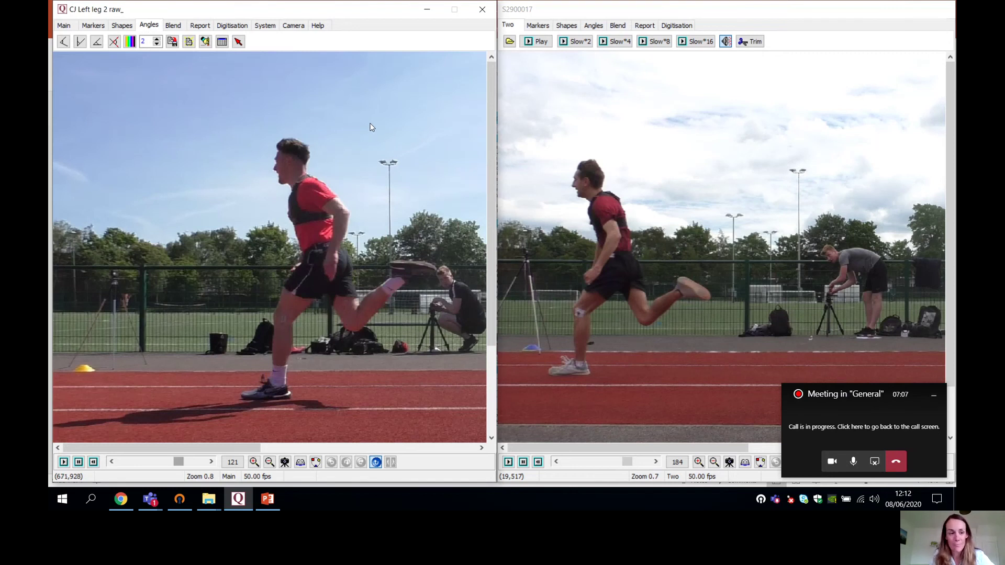
Step: Measure each runner's trunk angle to vertical, shoulder to hip: 19.37° left, 16.39° right
click(83, 44)
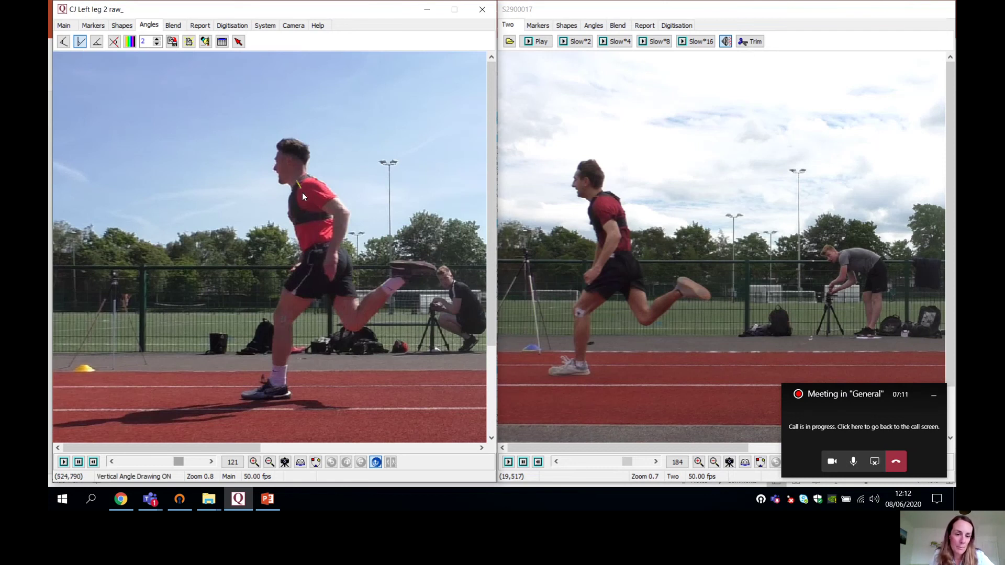
drag(297, 180, 323, 255)
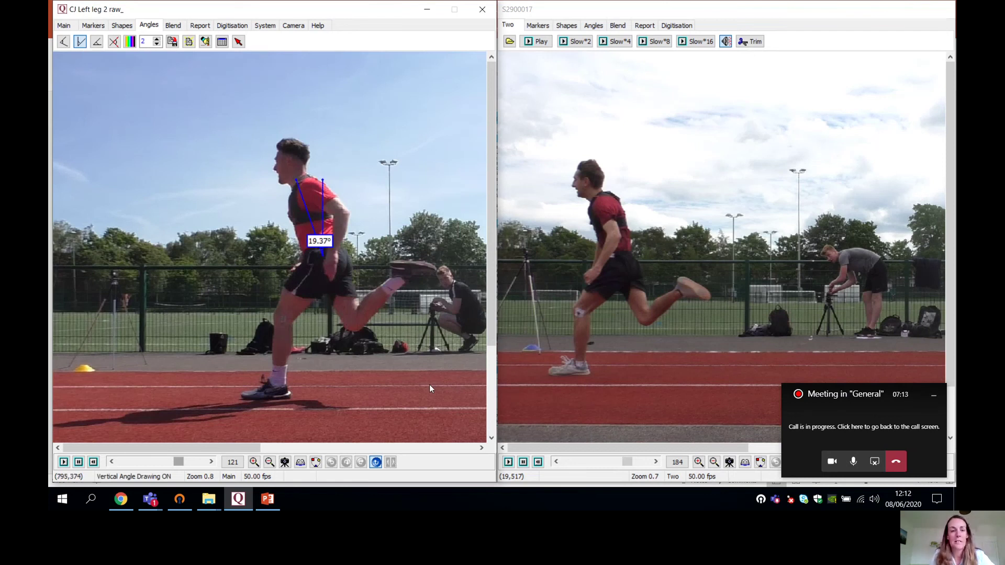
click(617, 26)
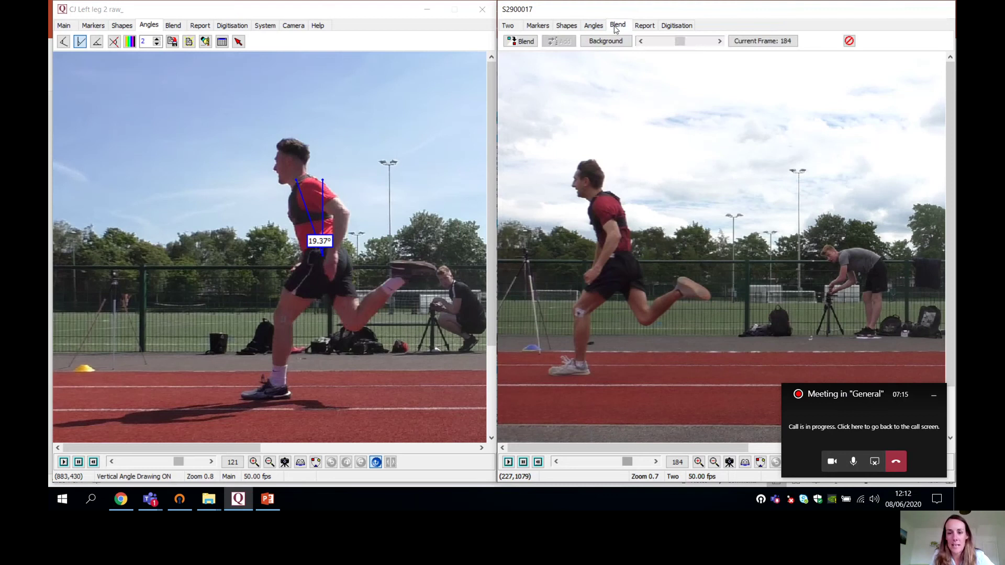
click(588, 26)
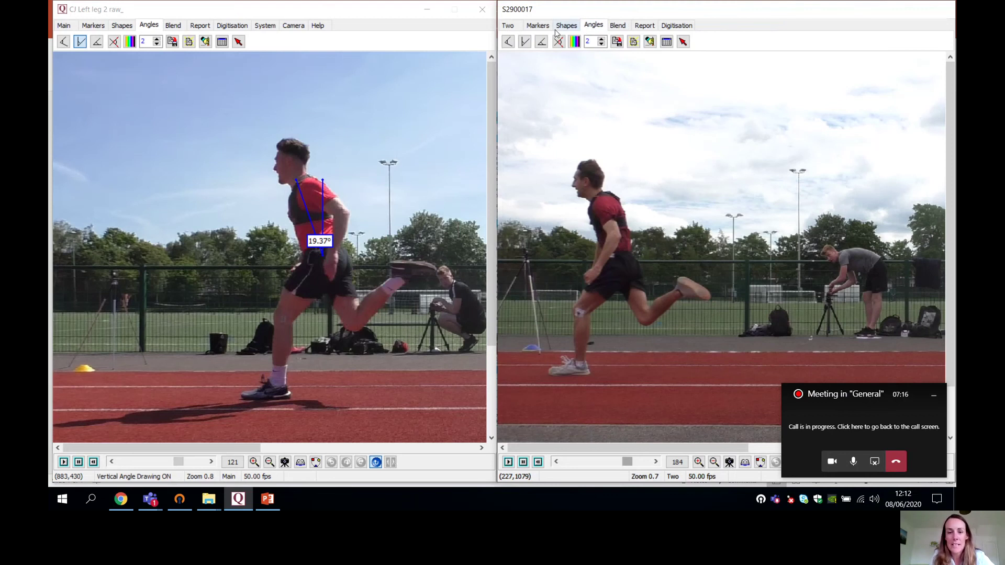
click(525, 41)
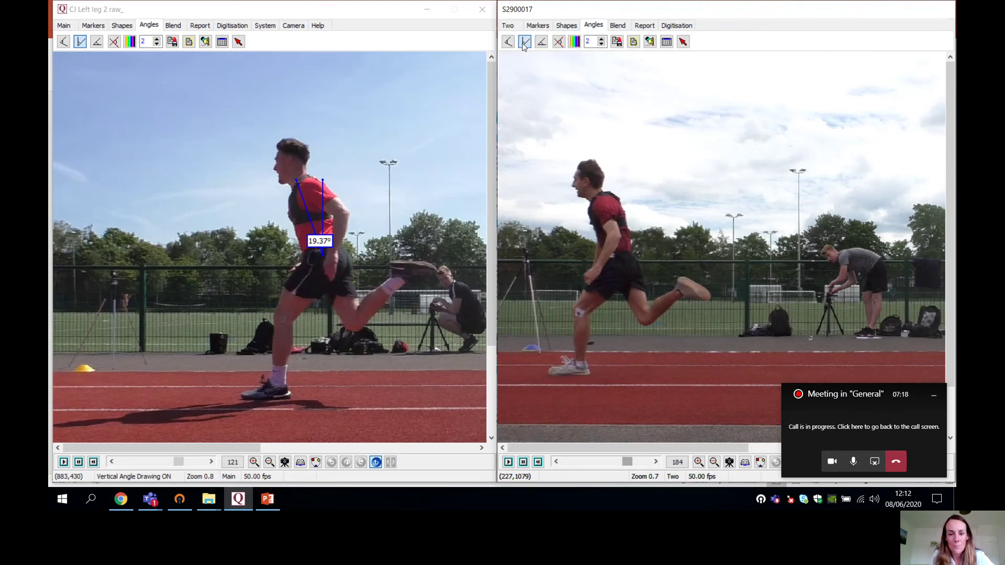
click(598, 196)
click(616, 256)
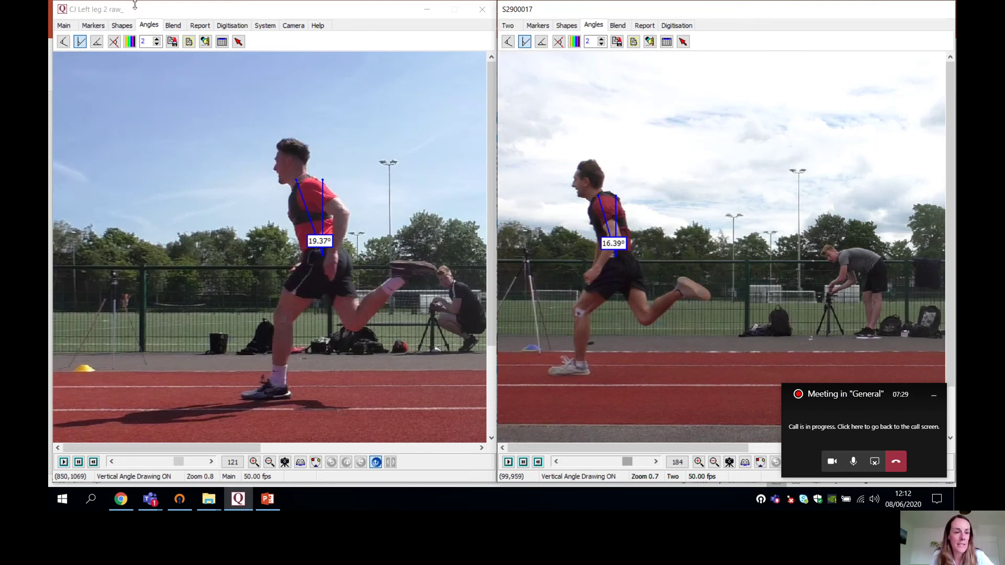
click(63, 42)
Step: Mark hip-knee-ankle stance-leg angles: 149.43° on the left runner, 140.93° on the right
click(322, 256)
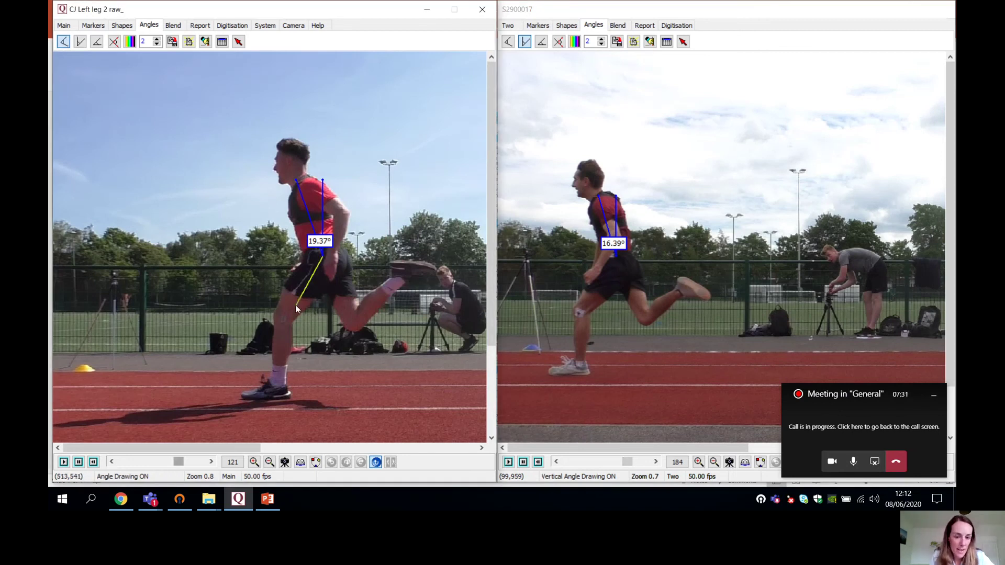
click(282, 319)
click(280, 388)
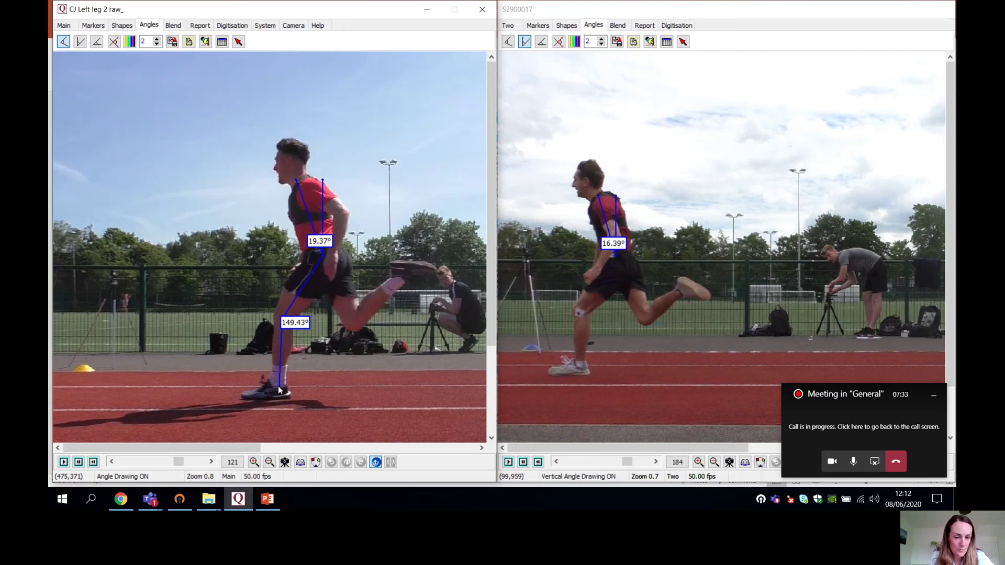
click(508, 42)
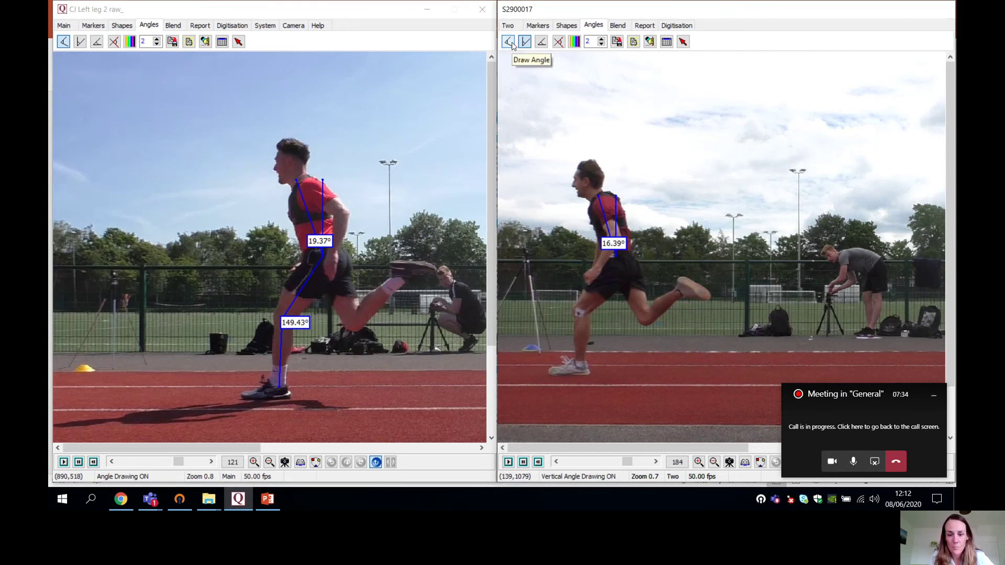
click(617, 262)
click(577, 313)
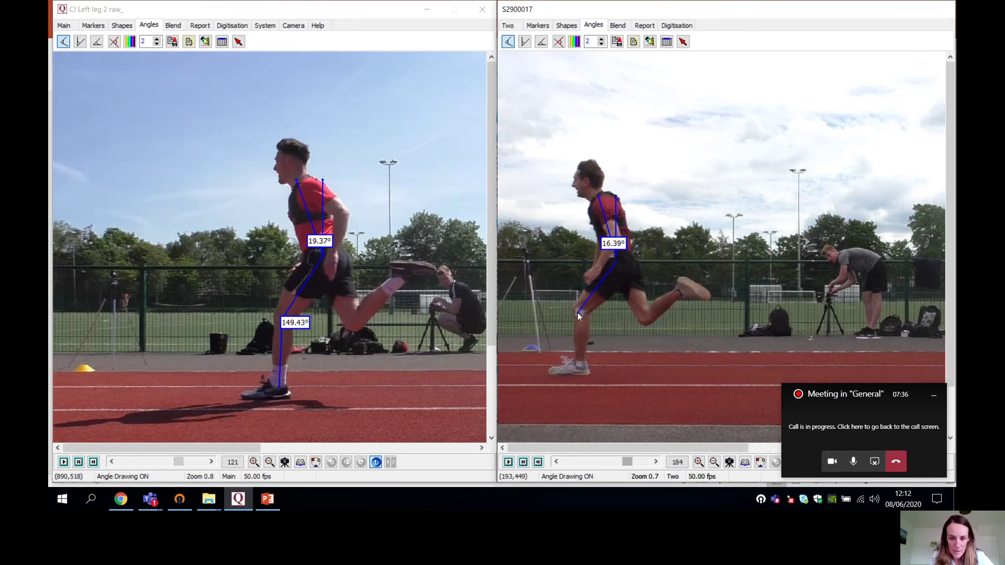
click(579, 366)
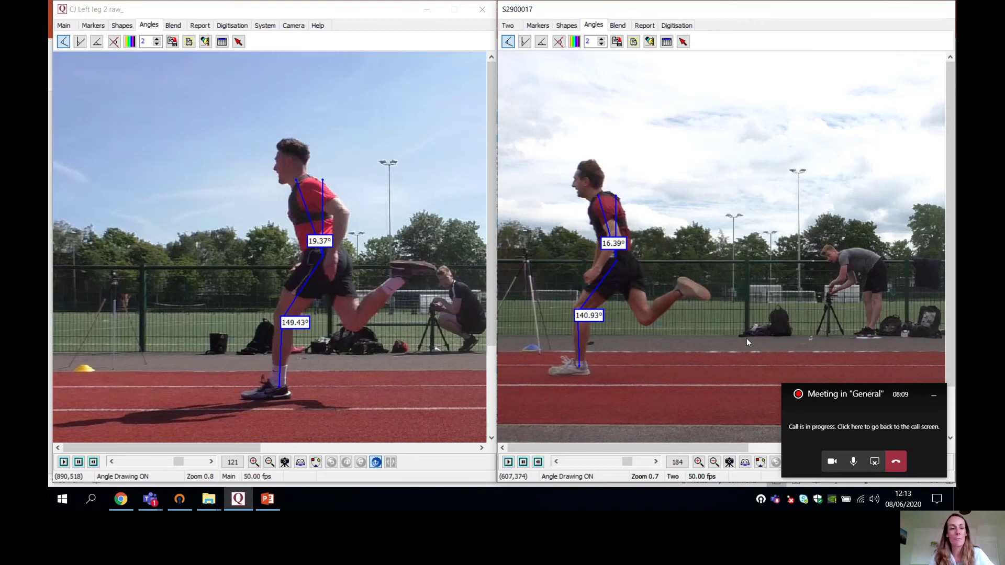
Step: Close the S2900017 window without saving its angle changes, leaving only the raw left-leg clip
click(232, 26)
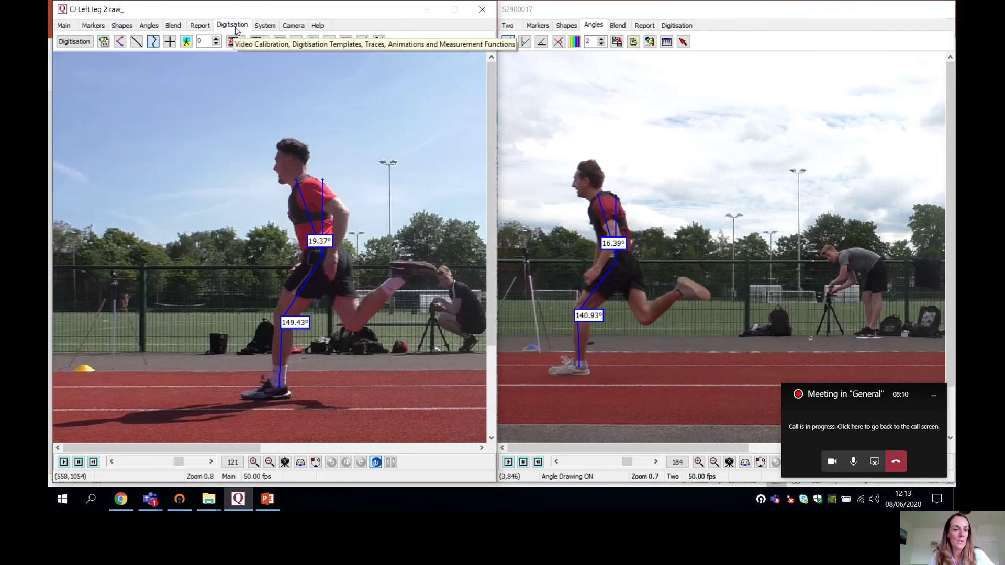
click(265, 25)
click(77, 42)
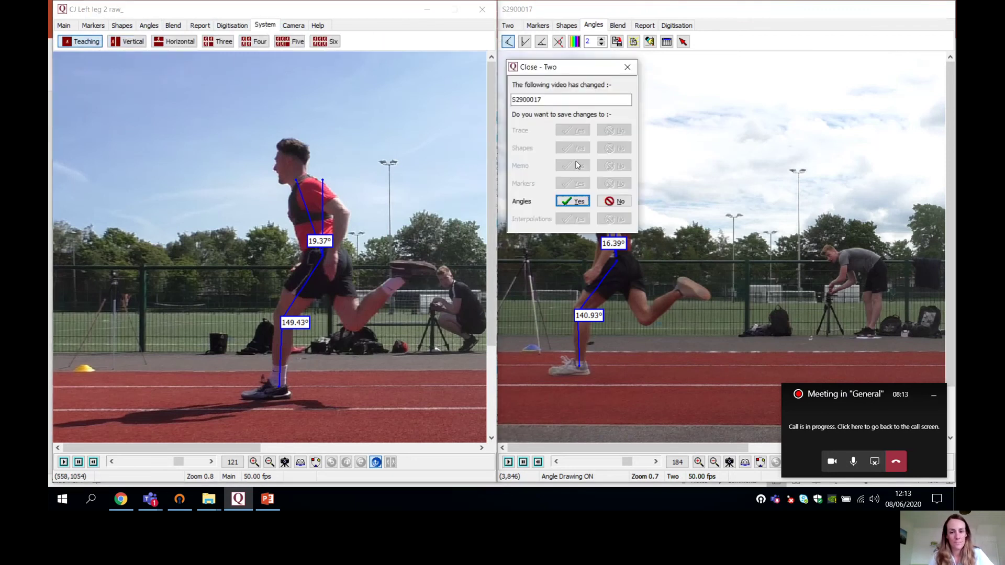
click(618, 202)
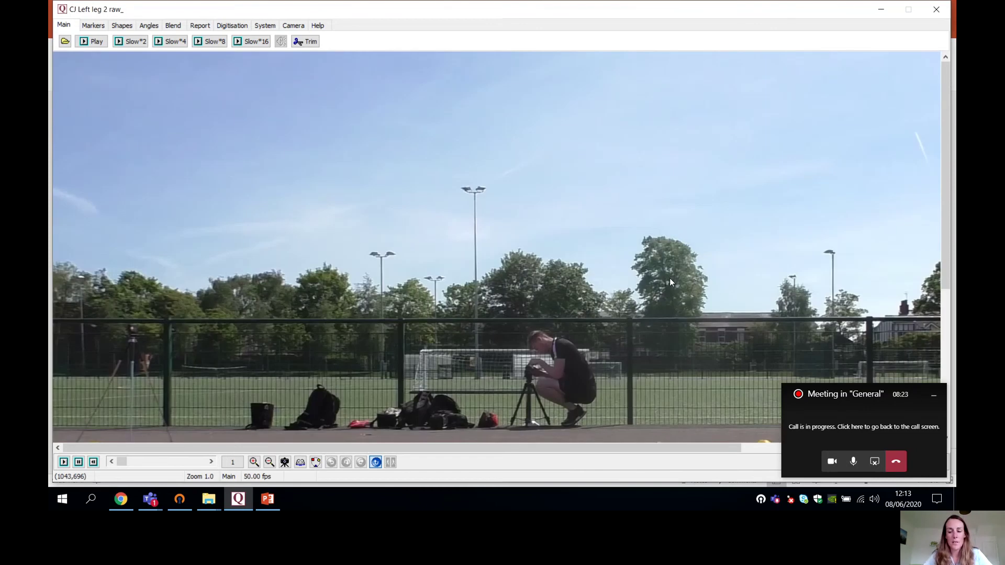
Step: Zoom out the raw left-leg clip so the whole frame fits the window
click(269, 463)
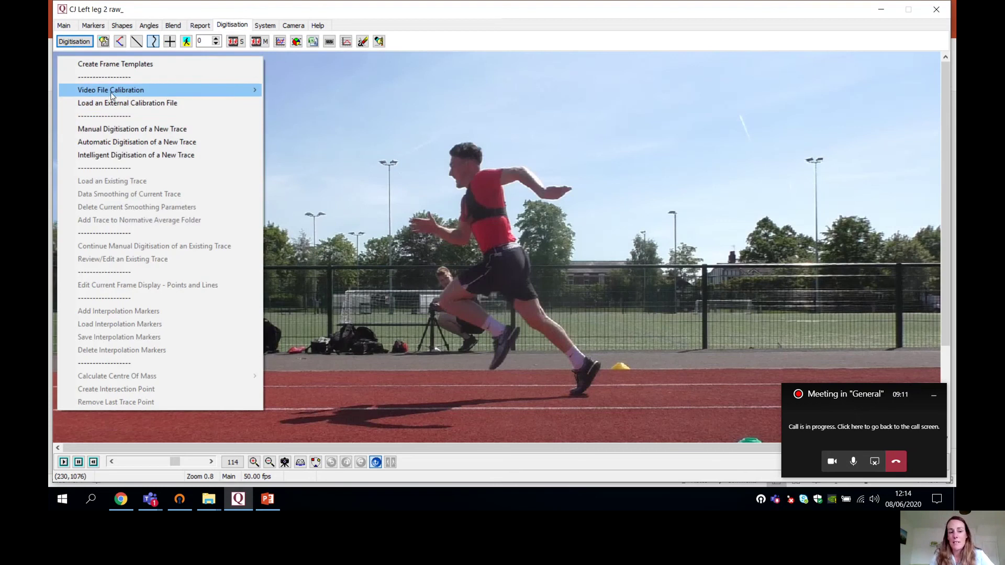
Step: Choose Manual Digitisation of a New Trace from the Digitisation menu
mouse_move(111, 92)
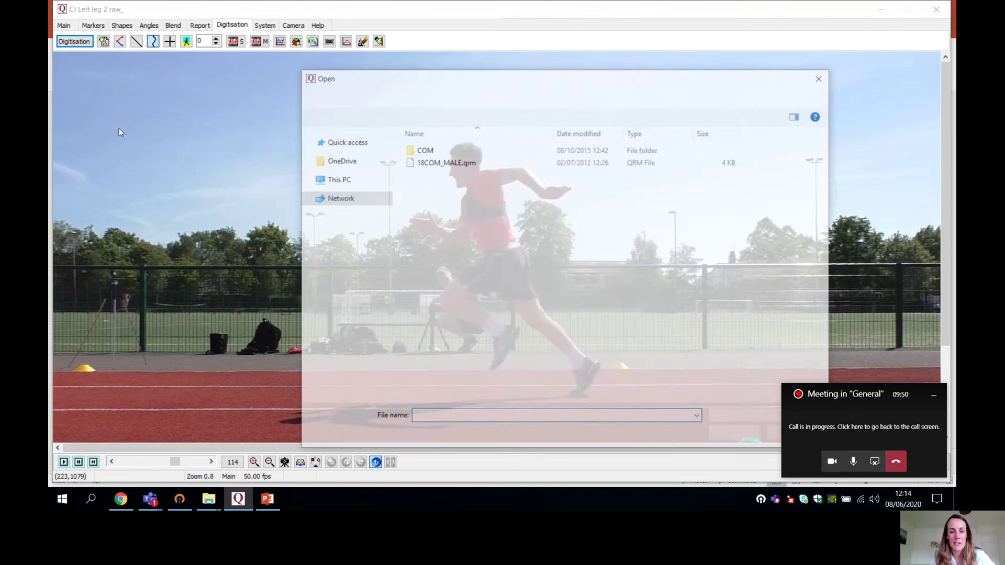
Step: Load the 18COM_MALE.qrm body model so digitisation can start at frame 114
drag(507, 86, 316, 76)
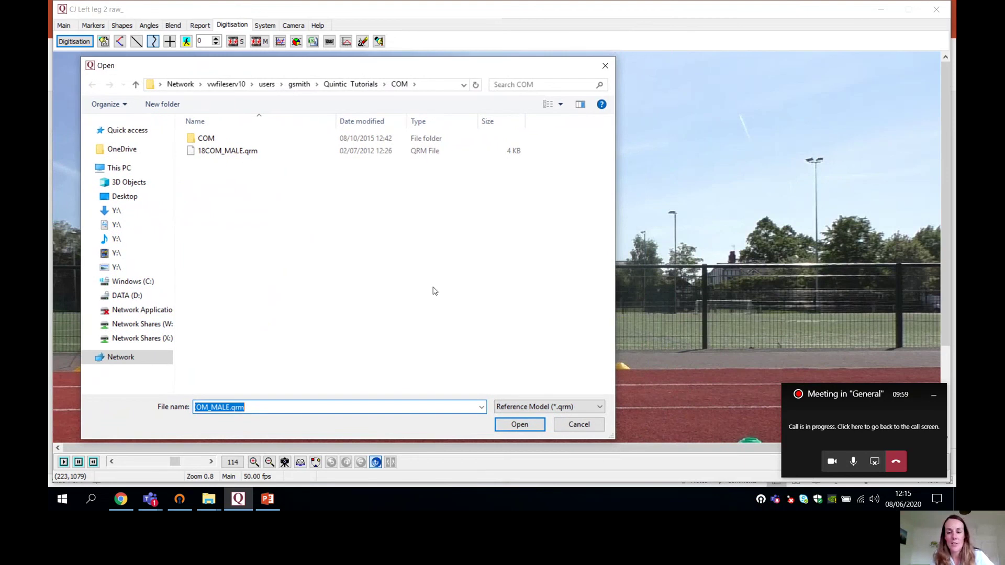
click(223, 155)
click(520, 425)
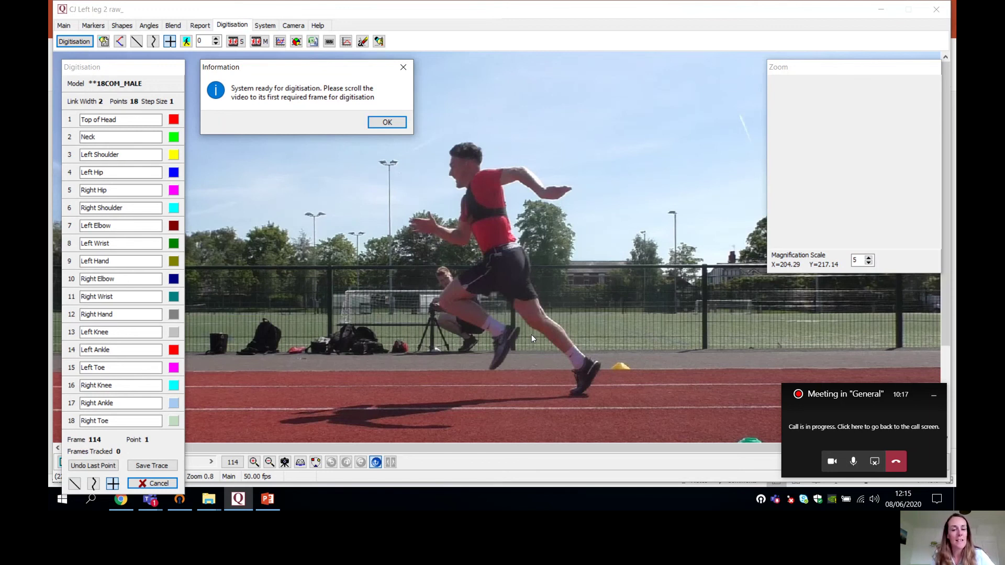
Step: Begin digitising and mark the head top, neck, left shoulder, both hips and right shoulder
click(150, 72)
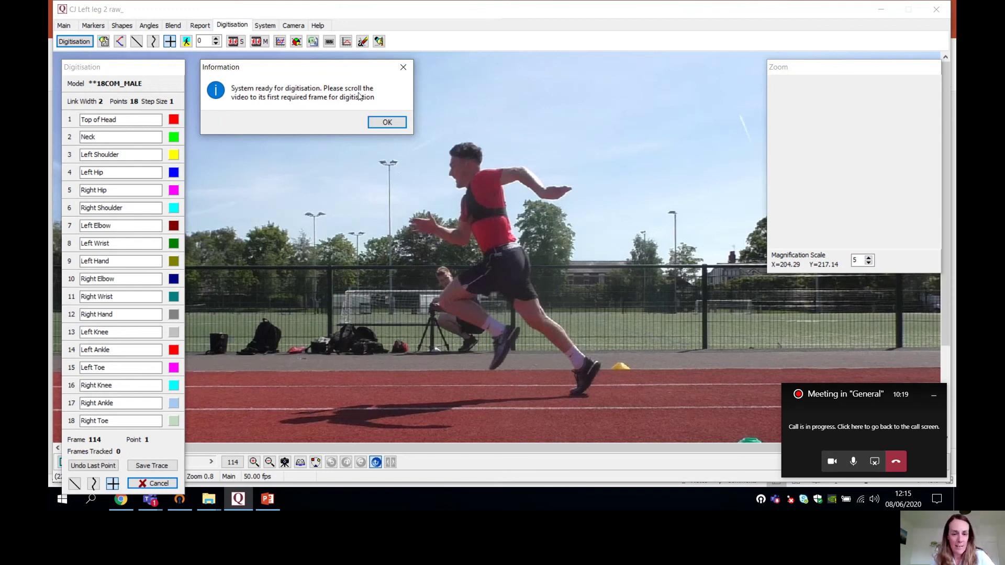
click(386, 122)
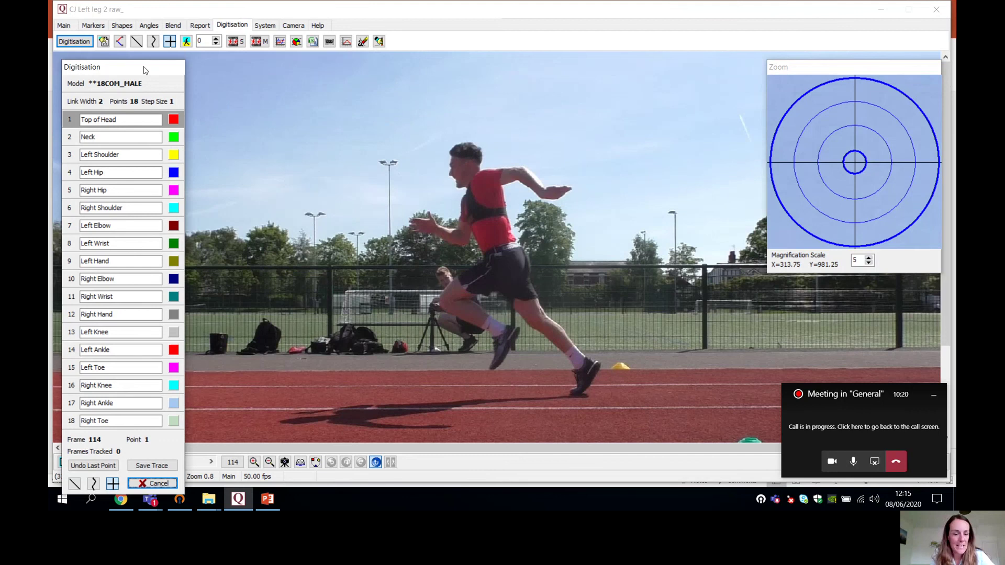
drag(145, 70, 144, 29)
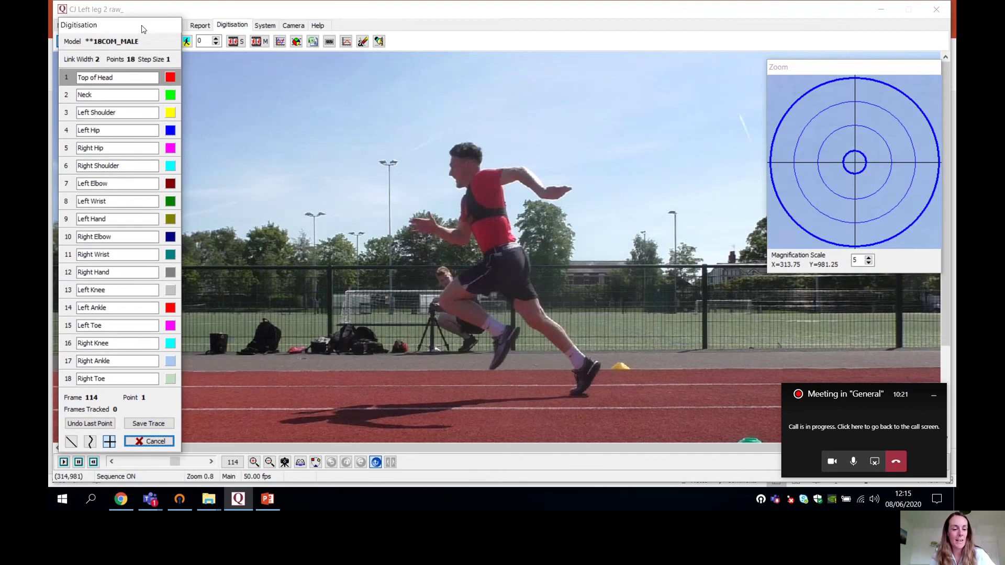
click(463, 143)
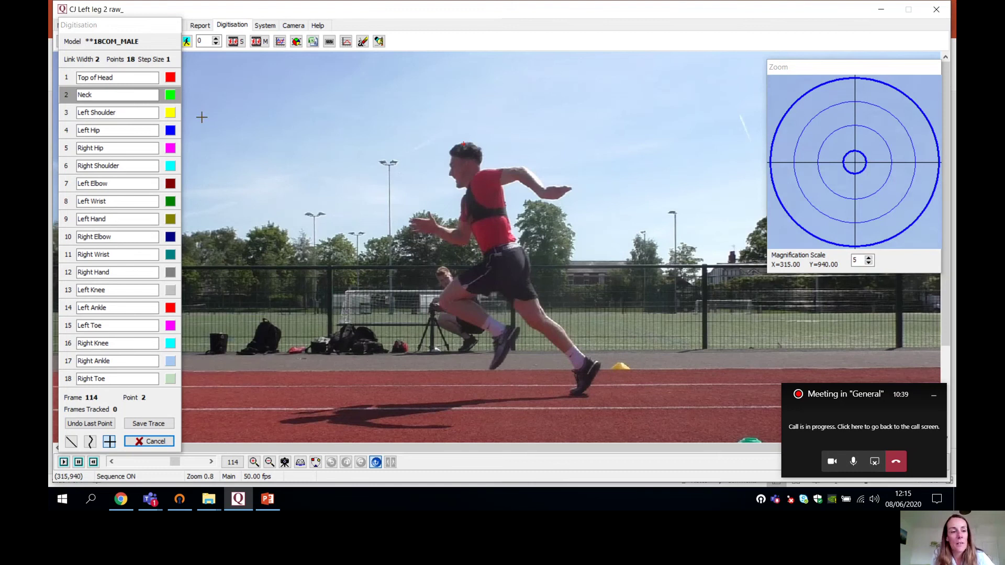
click(476, 173)
click(480, 180)
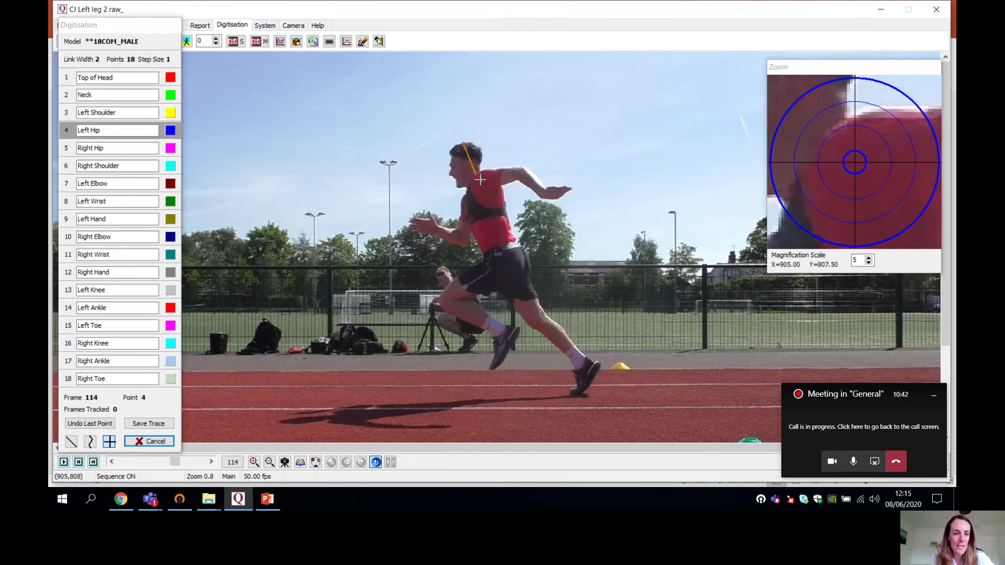
click(499, 254)
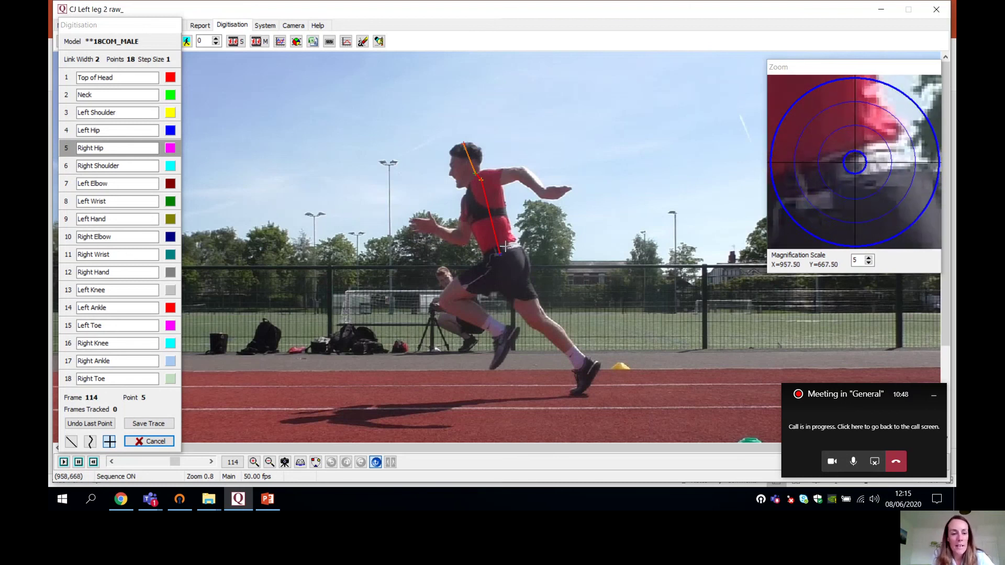
click(504, 246)
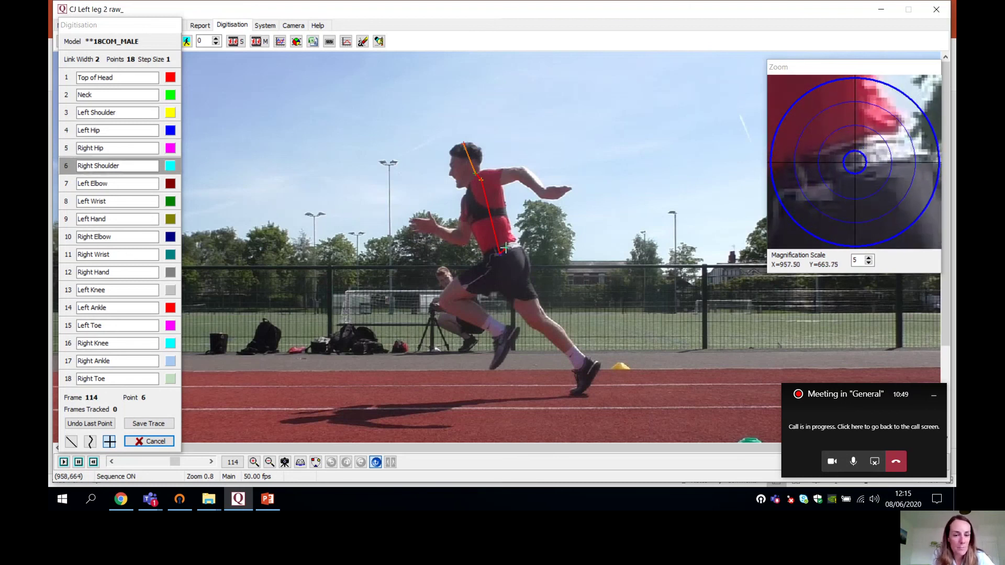
click(467, 196)
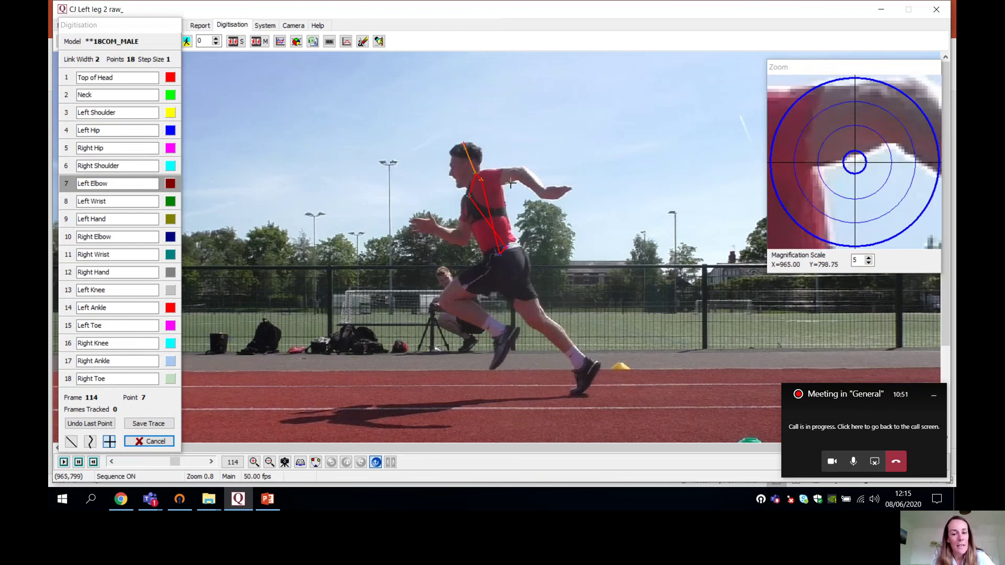
Step: Mark the left and right elbows, wrists and hands on the runner
click(520, 173)
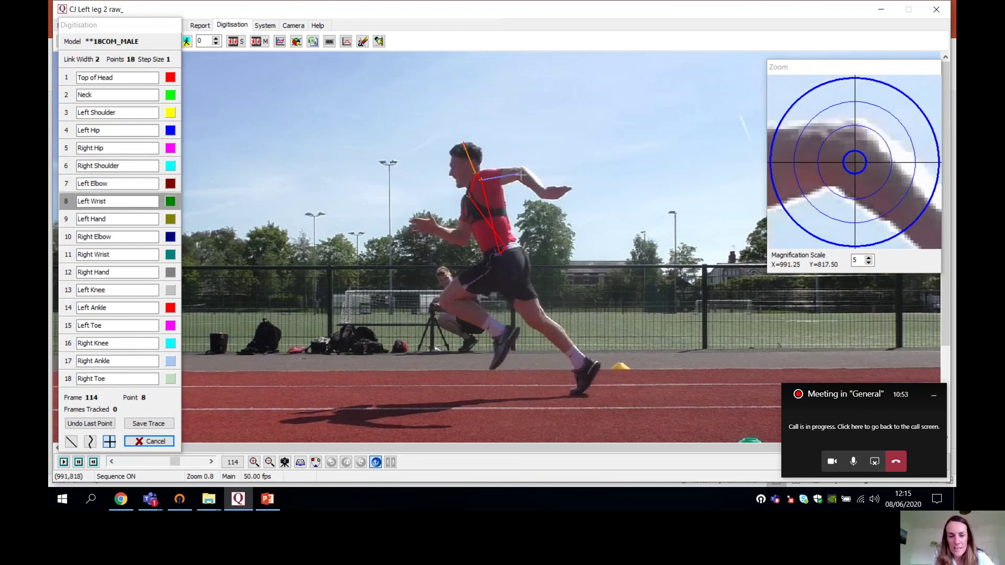
click(541, 193)
click(570, 189)
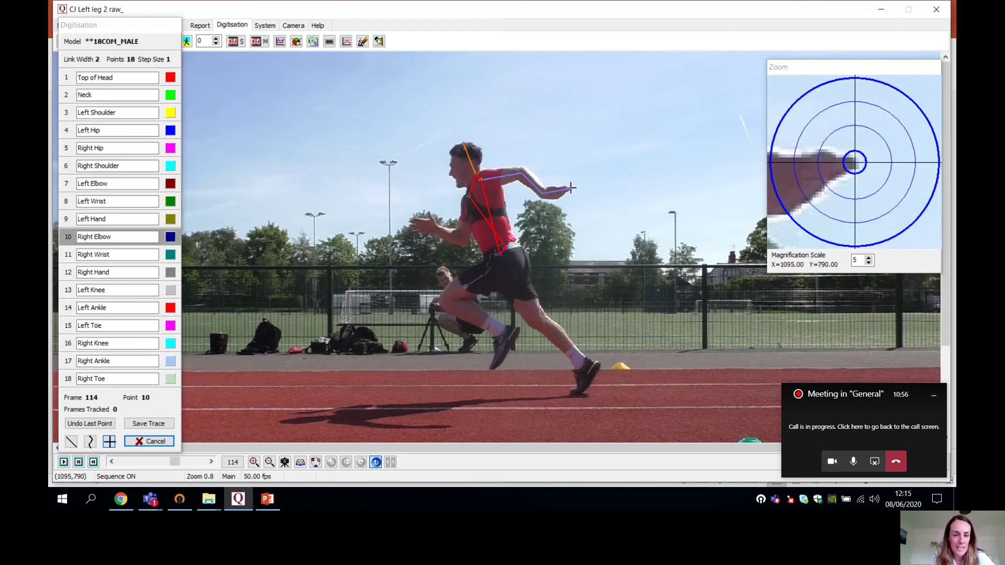
click(463, 237)
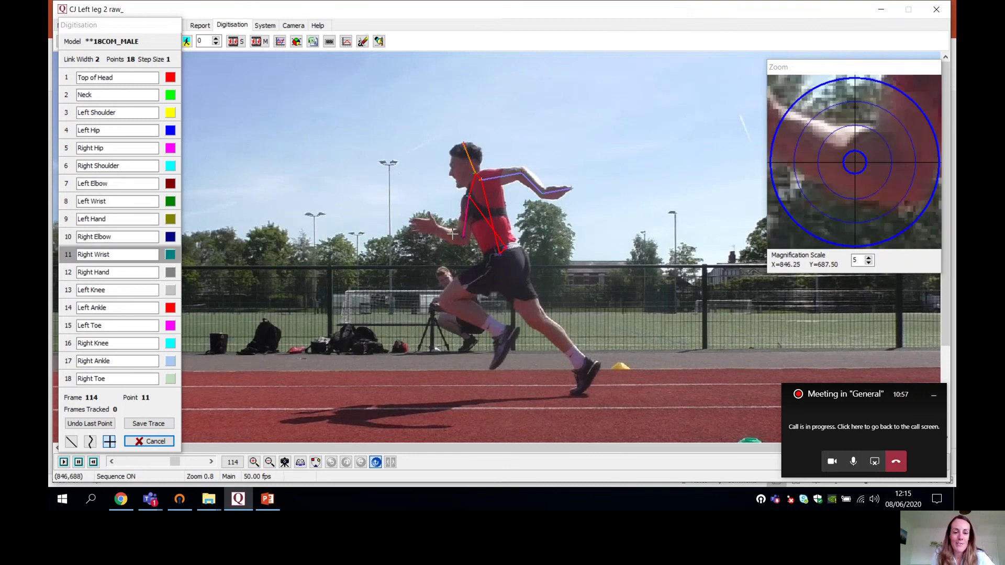
click(437, 229)
click(412, 223)
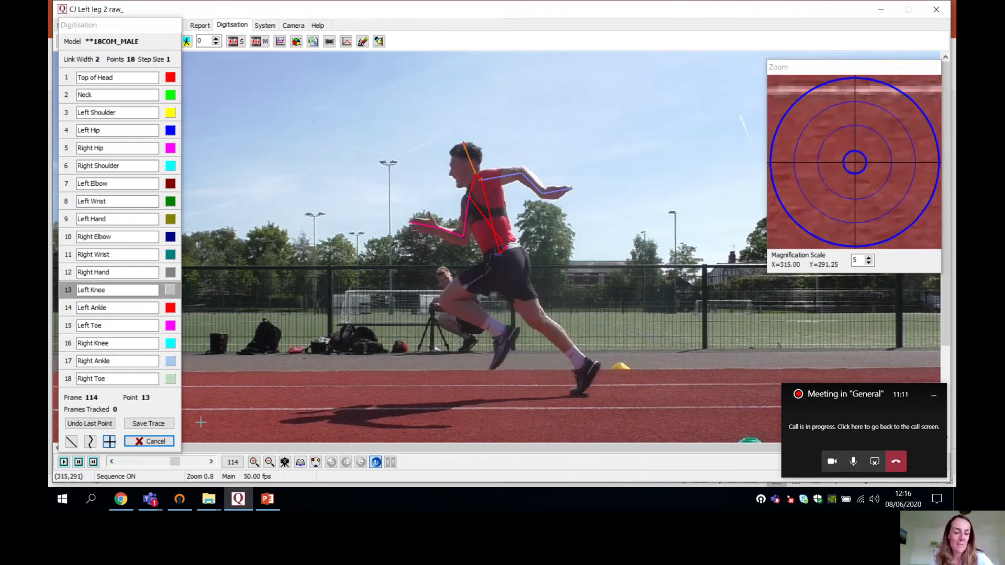
Step: Cancel the manual digitisation and open the video CJ Left leg 2_.mov
click(161, 446)
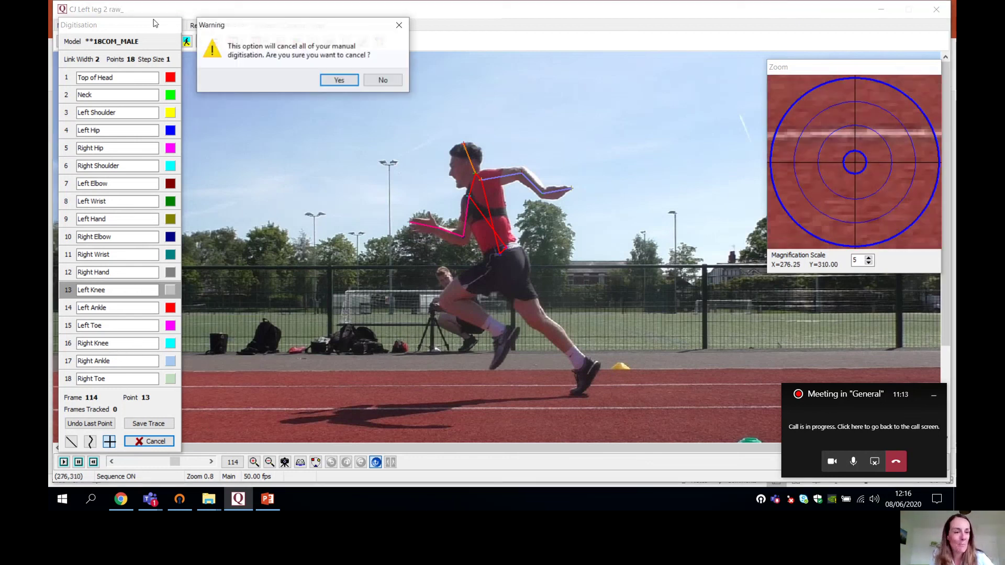
click(333, 84)
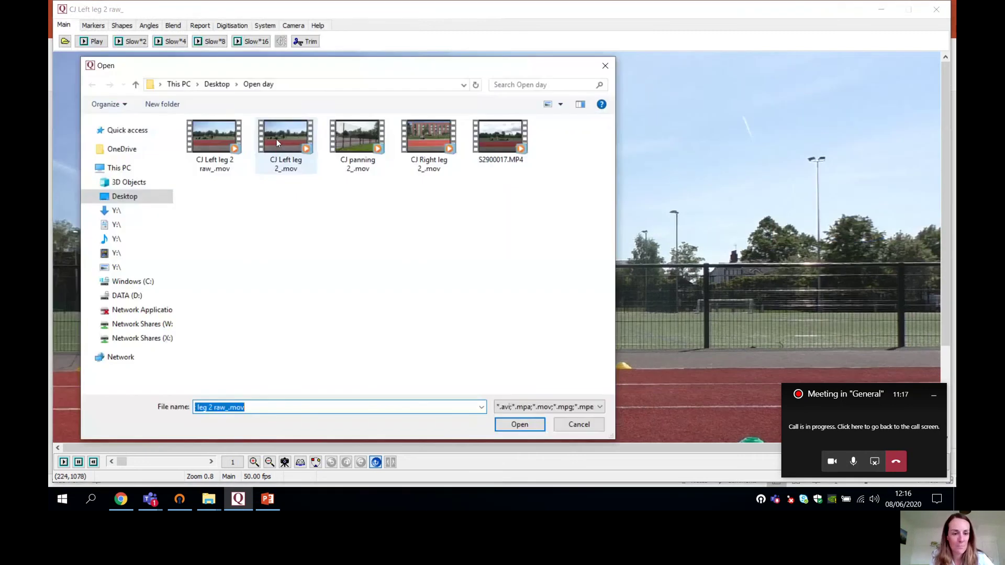
click(276, 139)
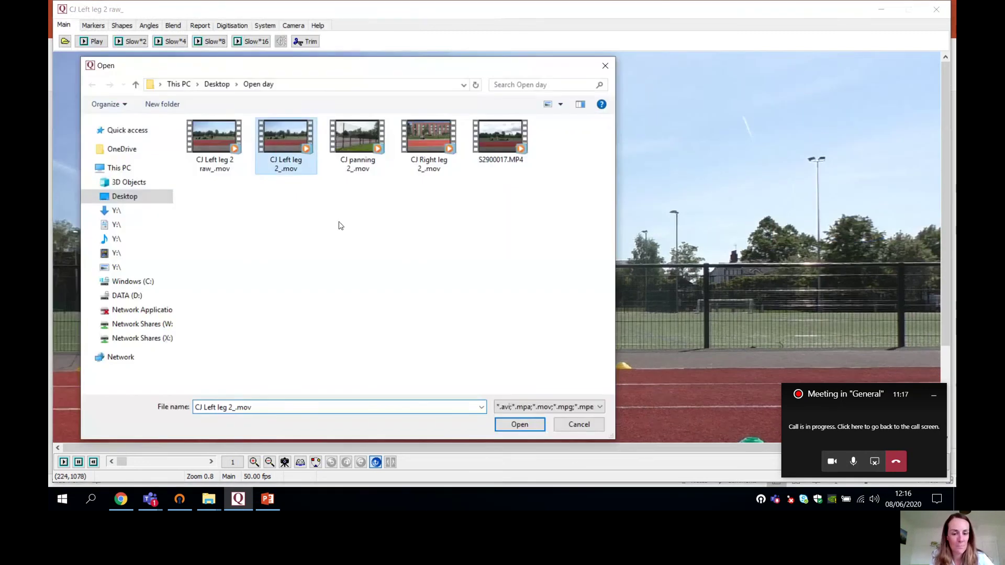
click(521, 425)
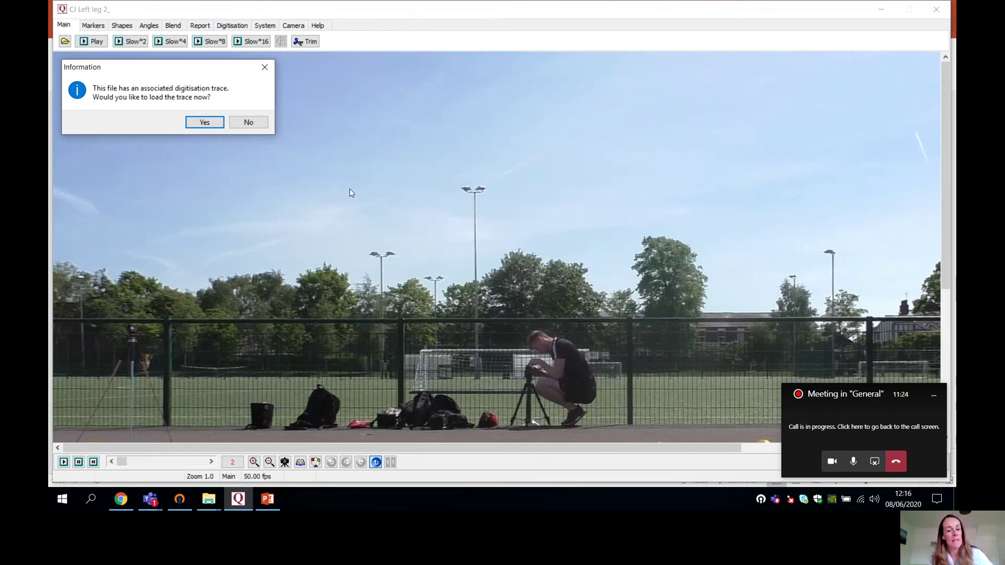
Step: Load the saved trace on CJ Left leg 2_, zoom out twice and advance to frame 111
click(207, 123)
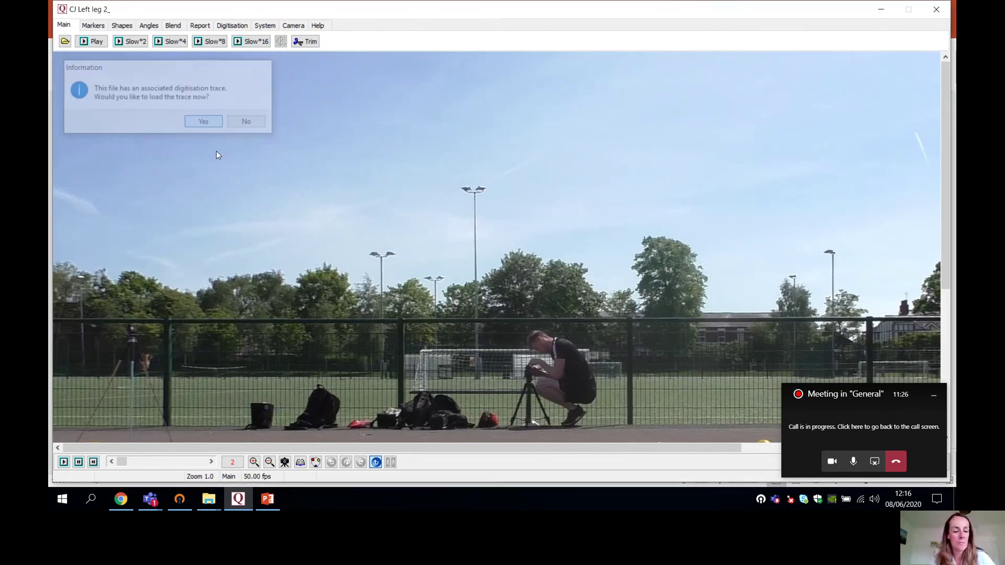
click(269, 463)
click(269, 463)
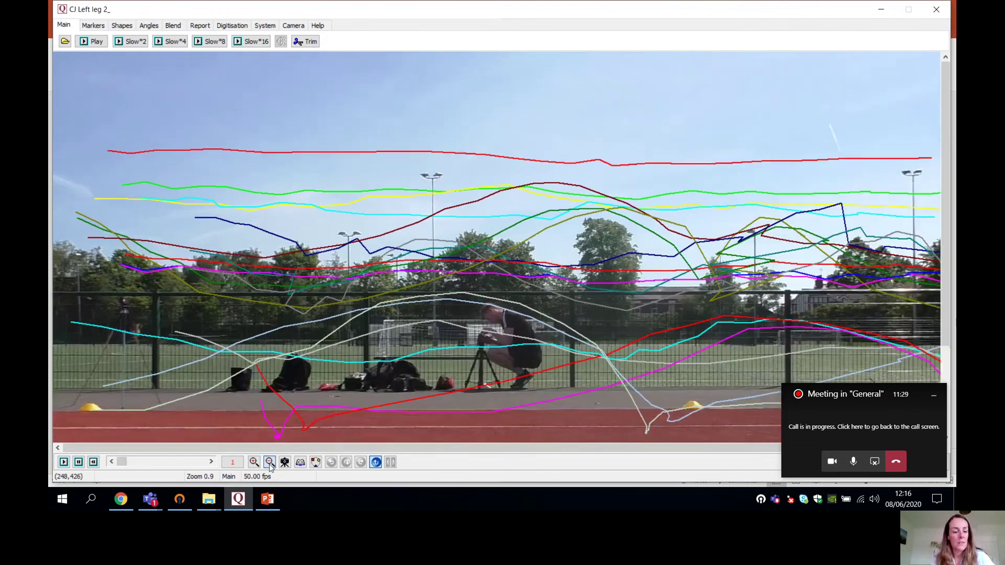
drag(121, 461, 175, 463)
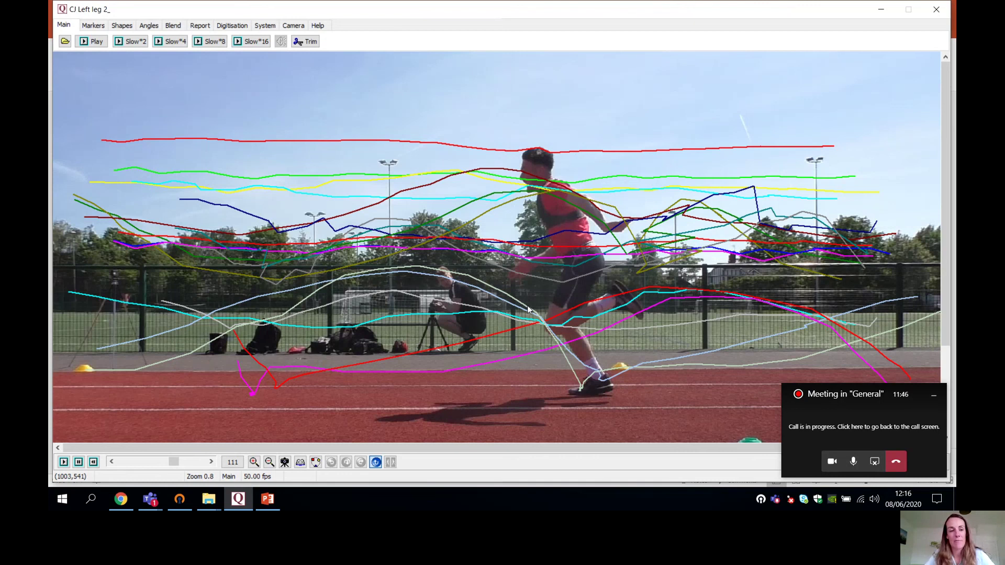
click(232, 25)
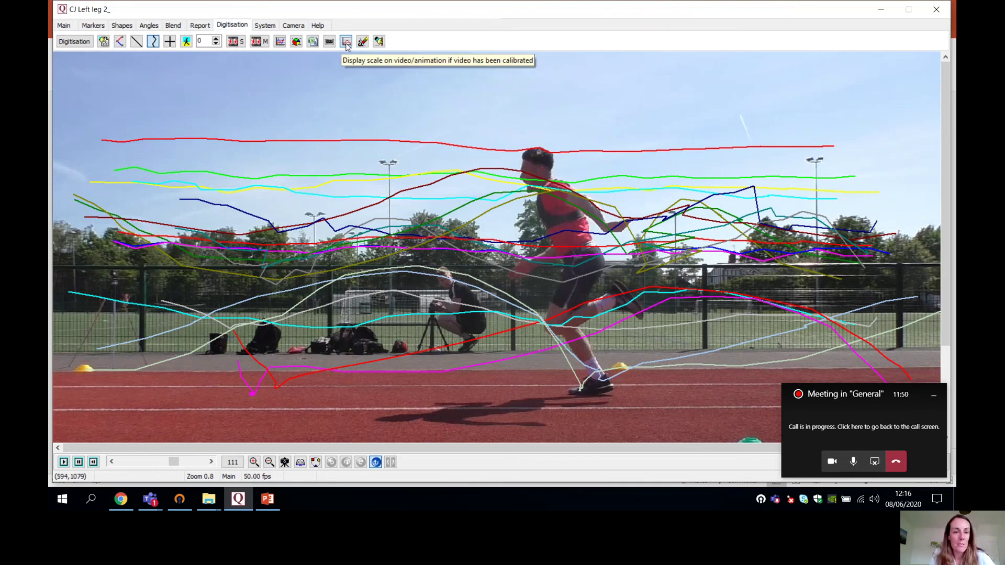
Step: Run a single-video linear analysis plotting COM distance, velocity and acceleration
click(279, 45)
click(284, 61)
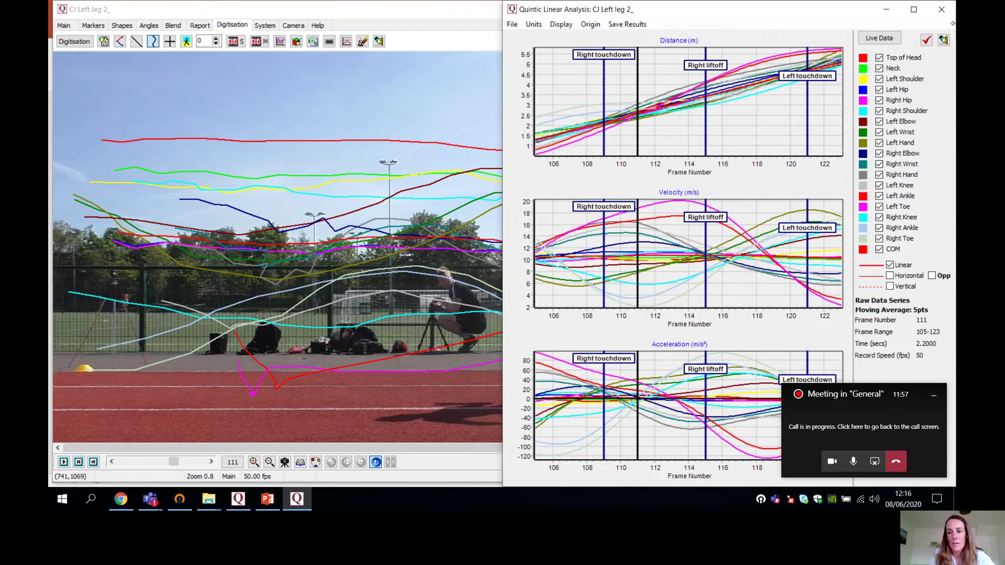
click(944, 41)
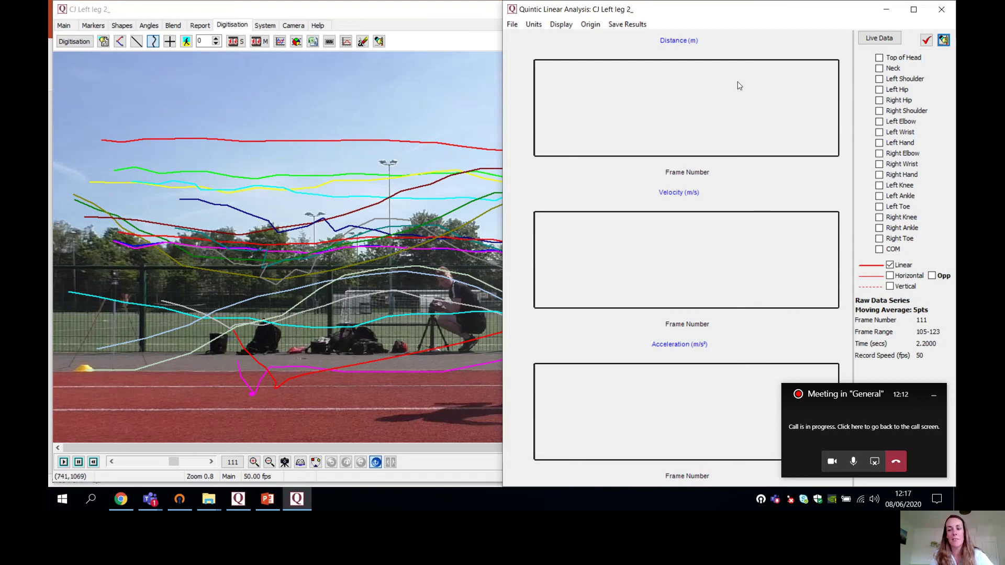
click(879, 250)
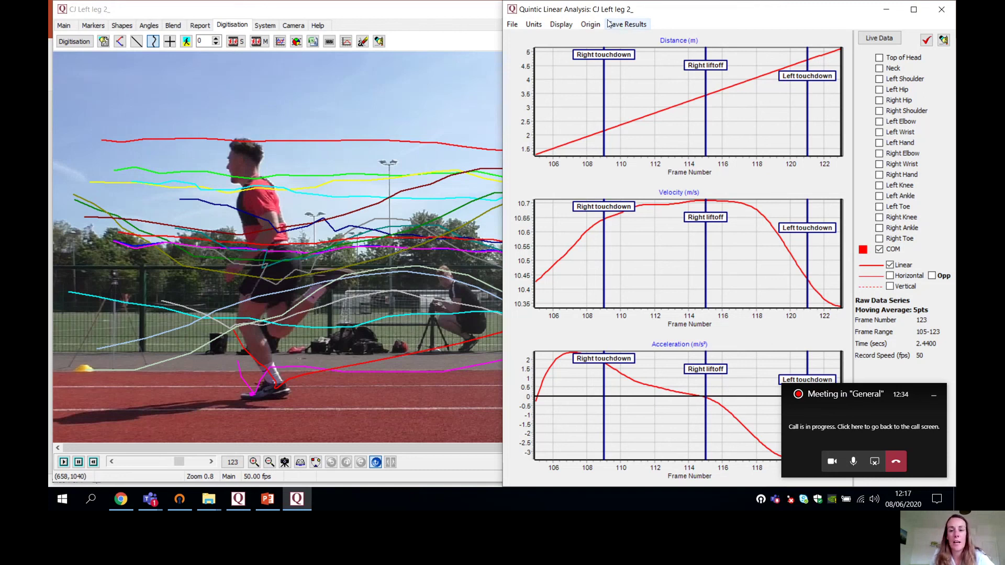
Step: View the Excel export options and step the video forward one frame
click(627, 24)
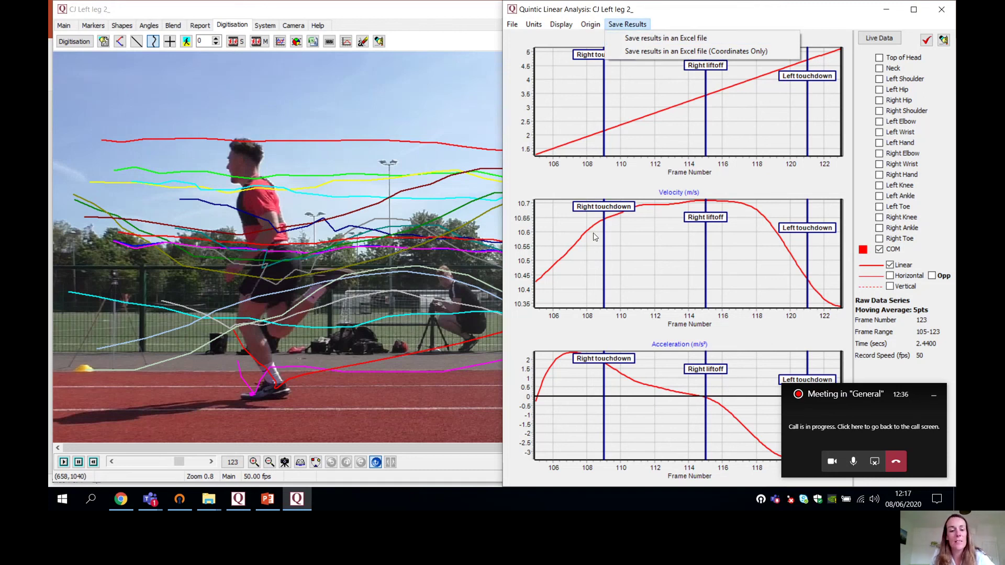
click(211, 463)
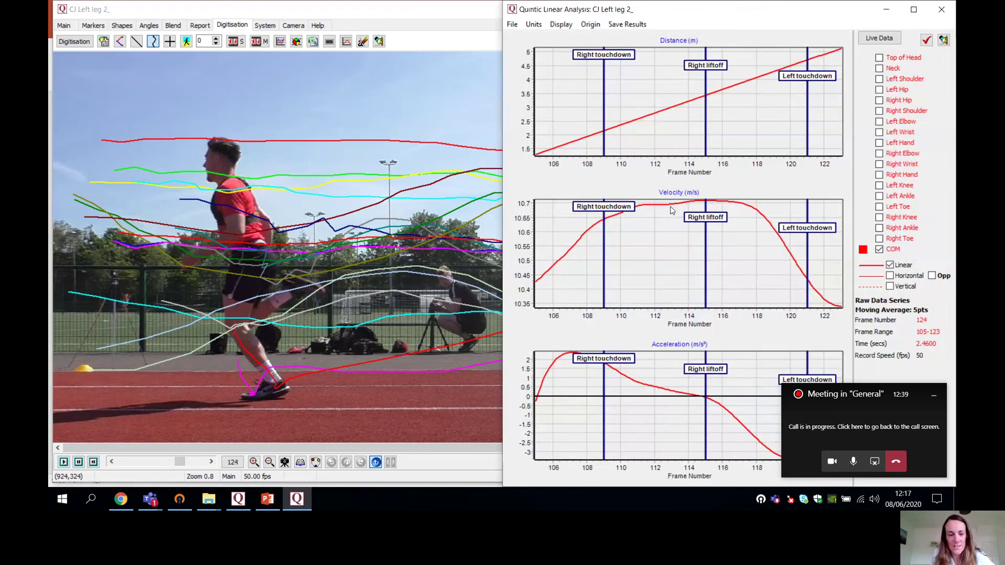
mouse_move(672, 209)
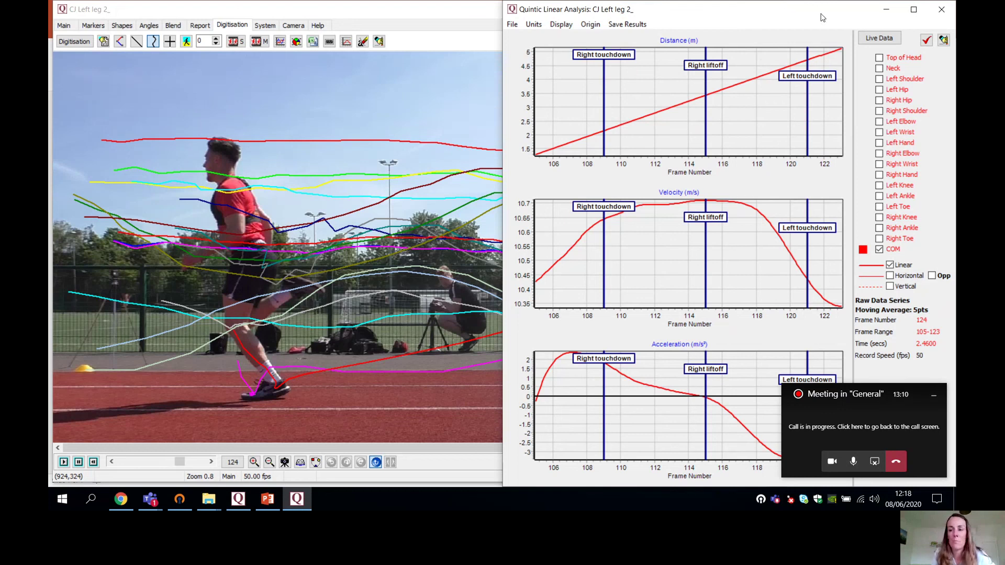
Step: Replace linear analysis with angular analysis of the left knee using Left Hip, Left Knee, Left Ankle
click(944, 9)
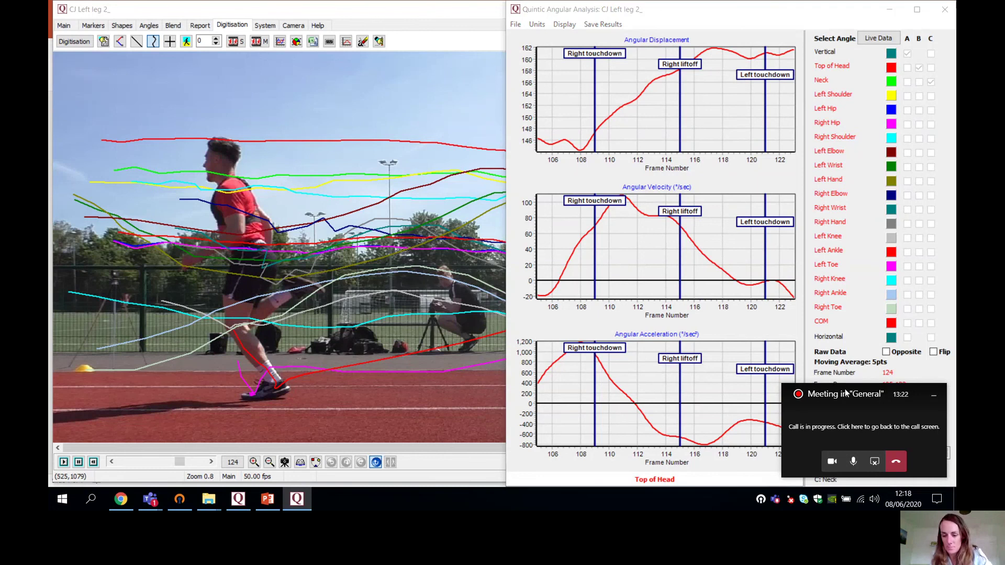
drag(845, 394, 658, 443)
click(911, 425)
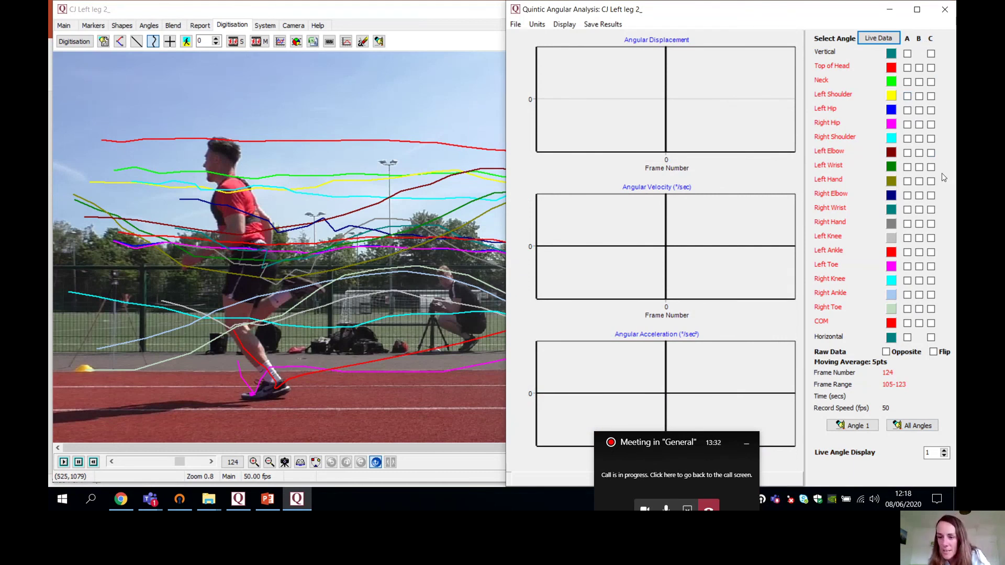
click(908, 111)
click(907, 110)
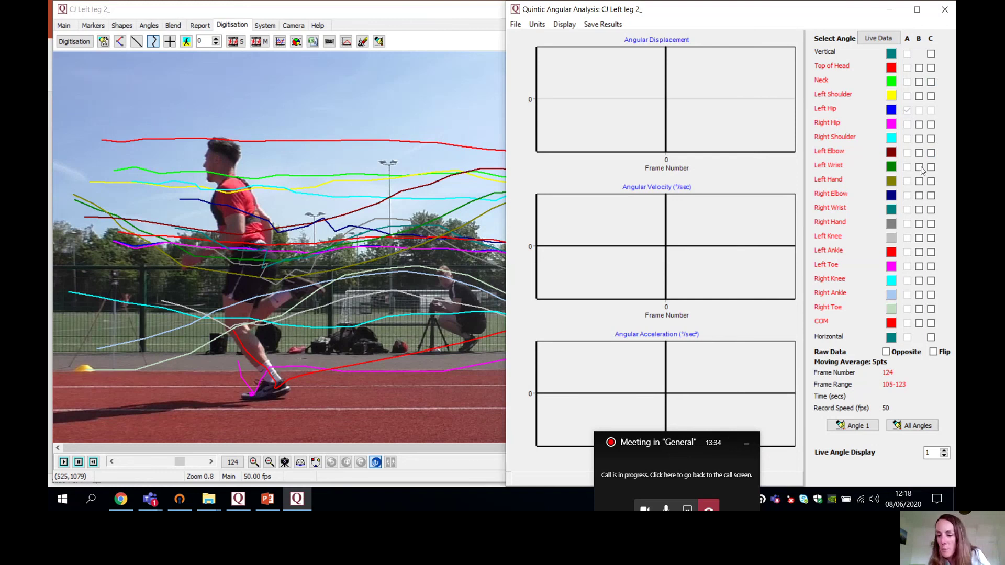
click(920, 239)
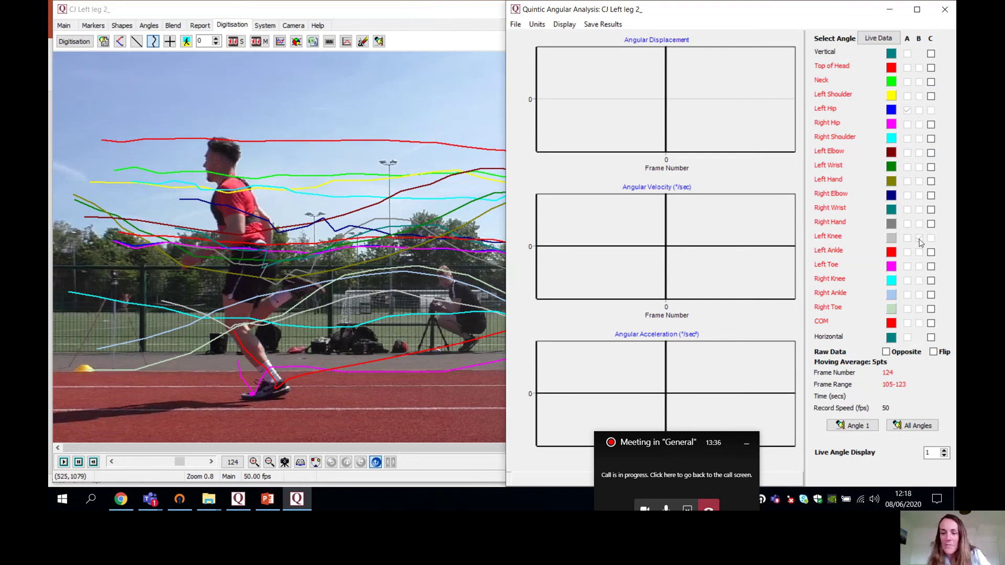
click(932, 253)
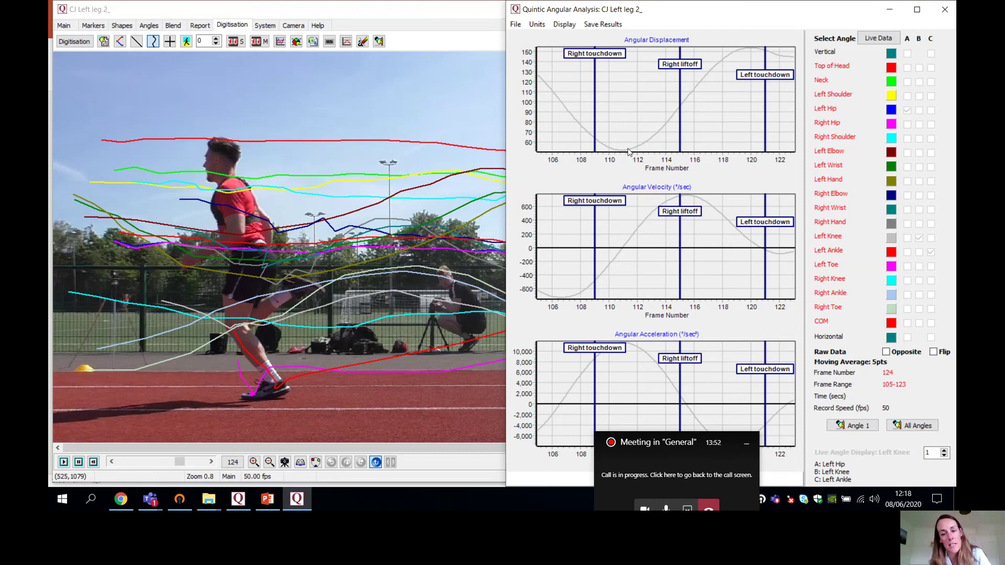
Step: Open the Live Data Table of left-knee angle values and step the video forward
click(877, 39)
click(623, 151)
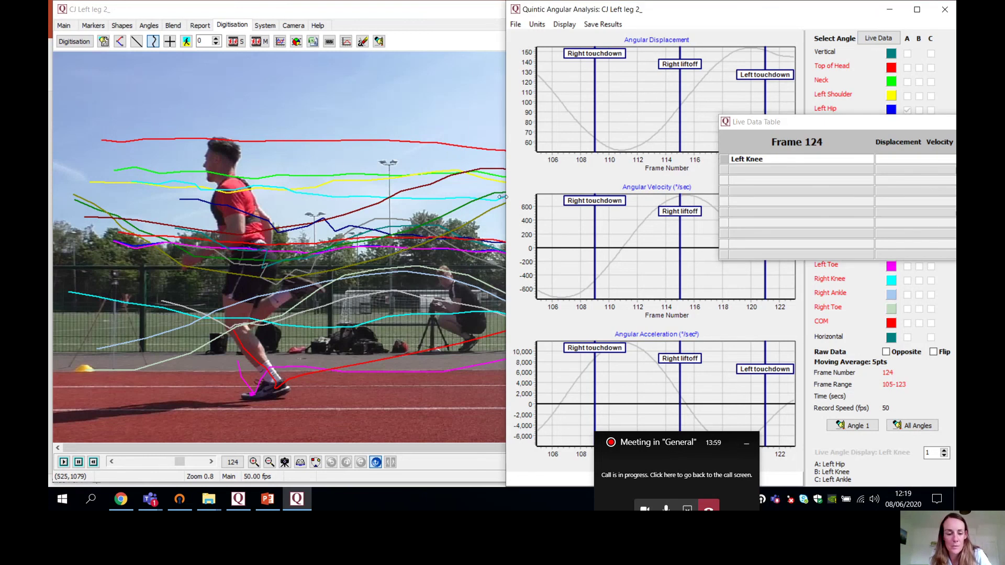
click(211, 463)
click(623, 152)
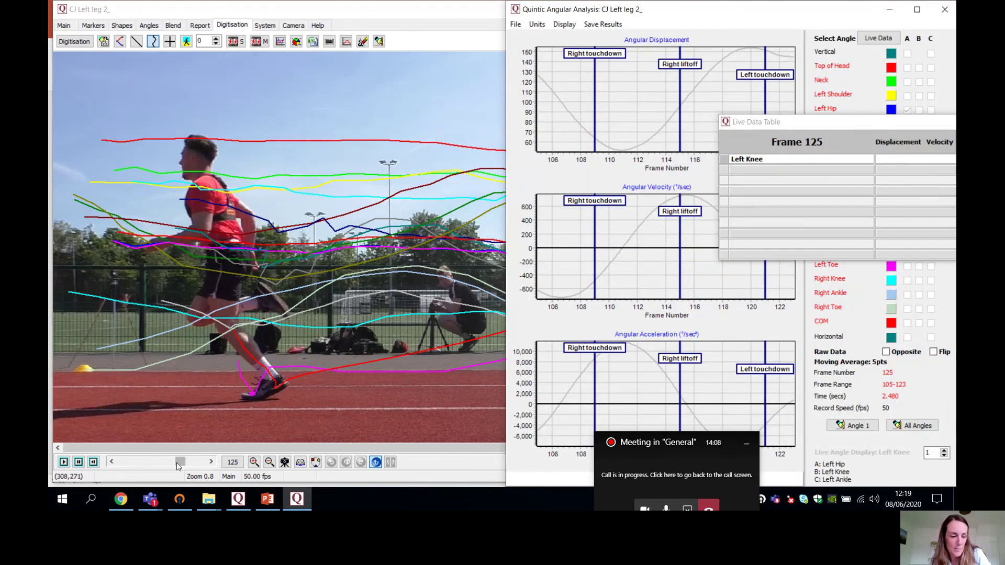
Step: Step back frame by frame to frame 109 and bring the angular analysis forward
click(111, 462)
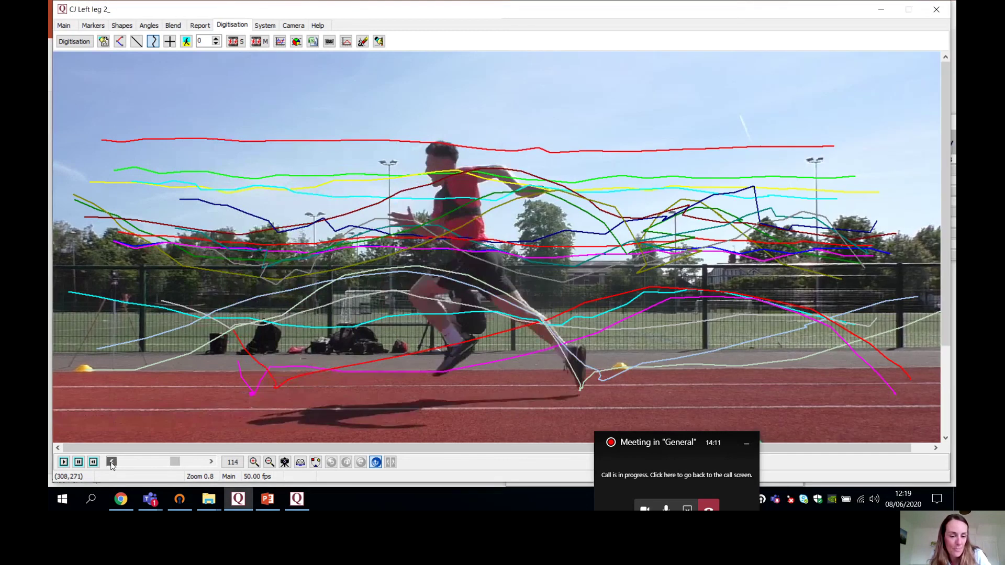
click(111, 462)
click(111, 462)
click(111, 462)
click(111, 462)
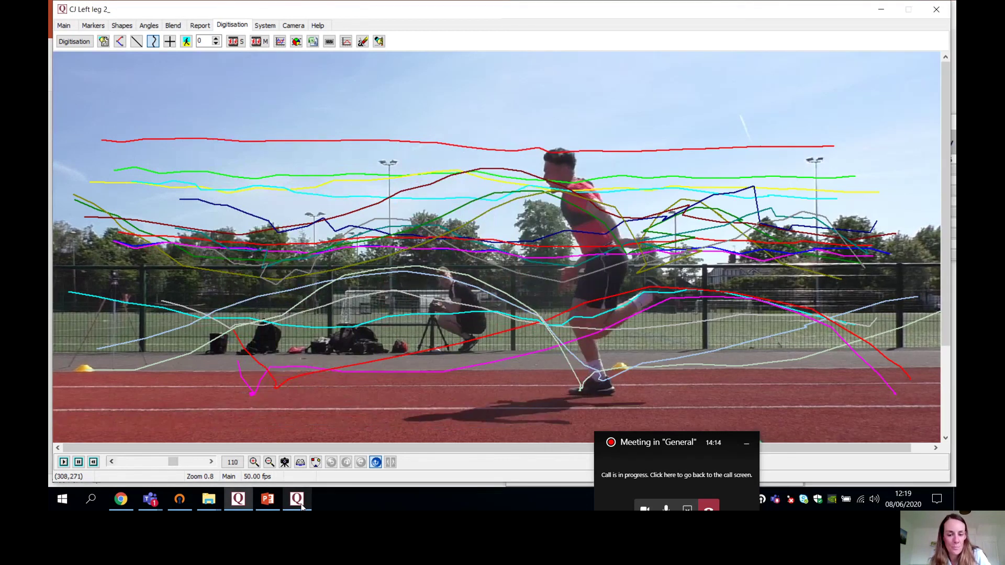
mouse_move(302, 507)
click(298, 451)
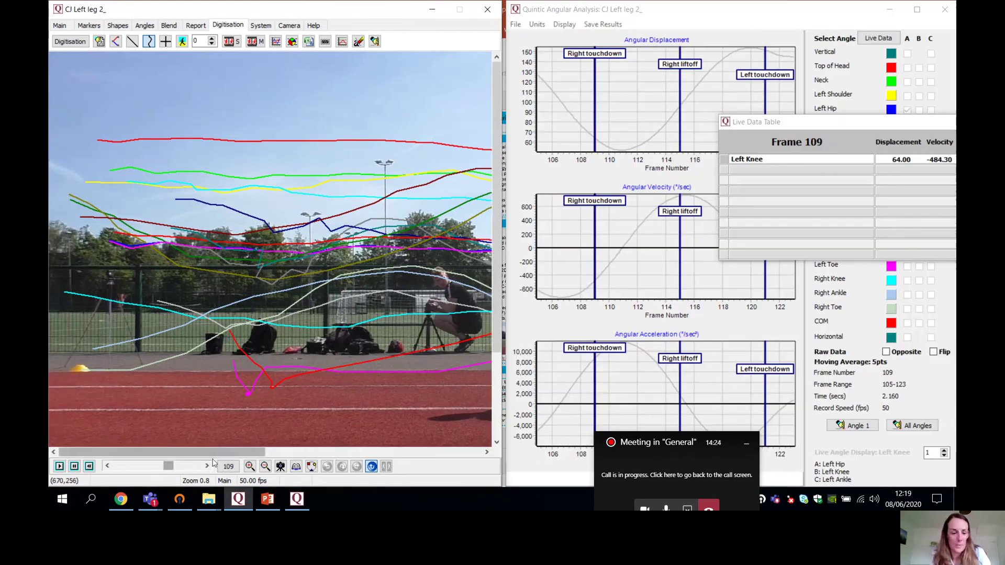
Step: Advance the video to frame 110 and close the live data table
drag(257, 456, 406, 457)
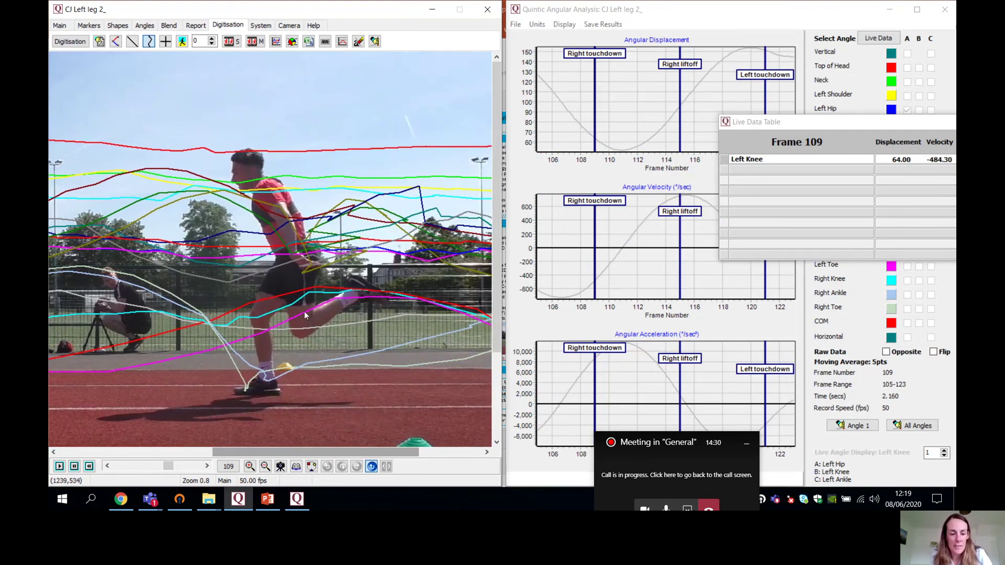
click(207, 465)
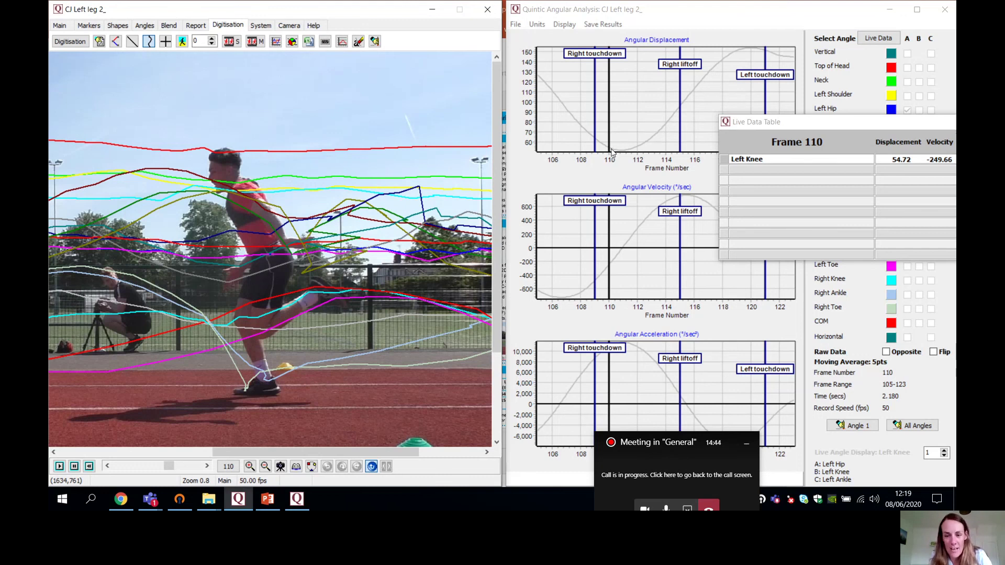
mouse_move(613, 151)
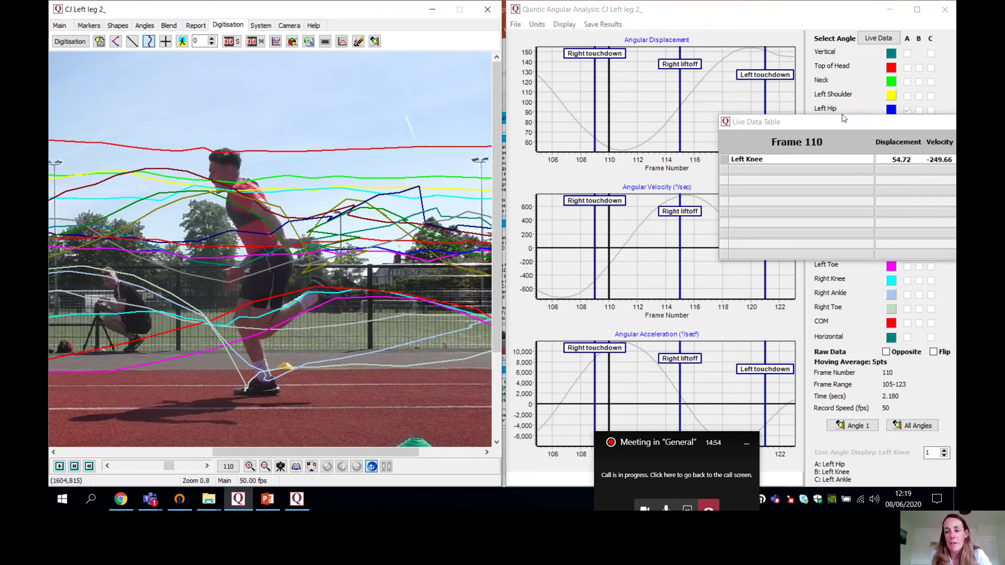
drag(844, 124, 628, 126)
click(781, 122)
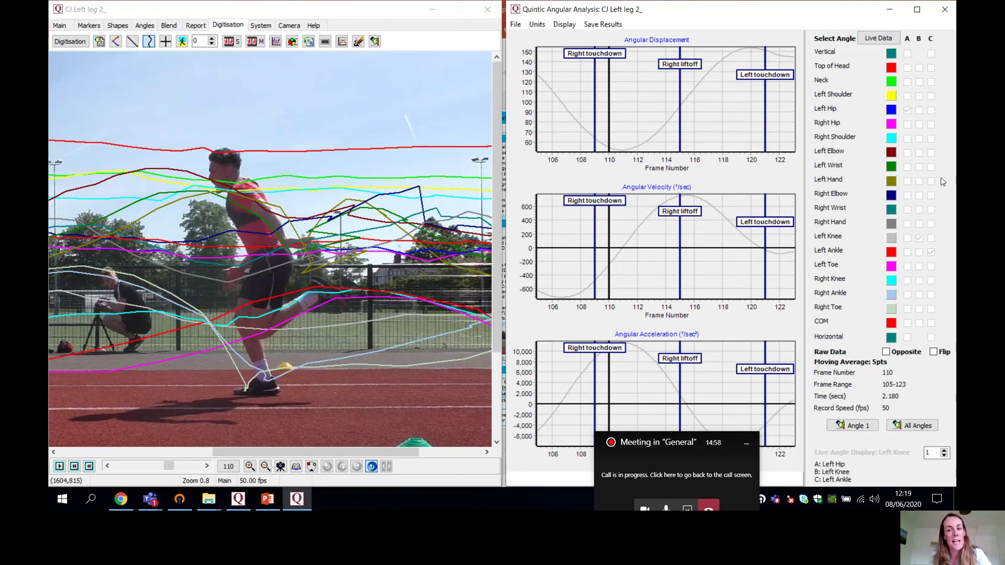
Step: Check the Excel export options without saving, then switch to the poster in PowerPoint
click(609, 26)
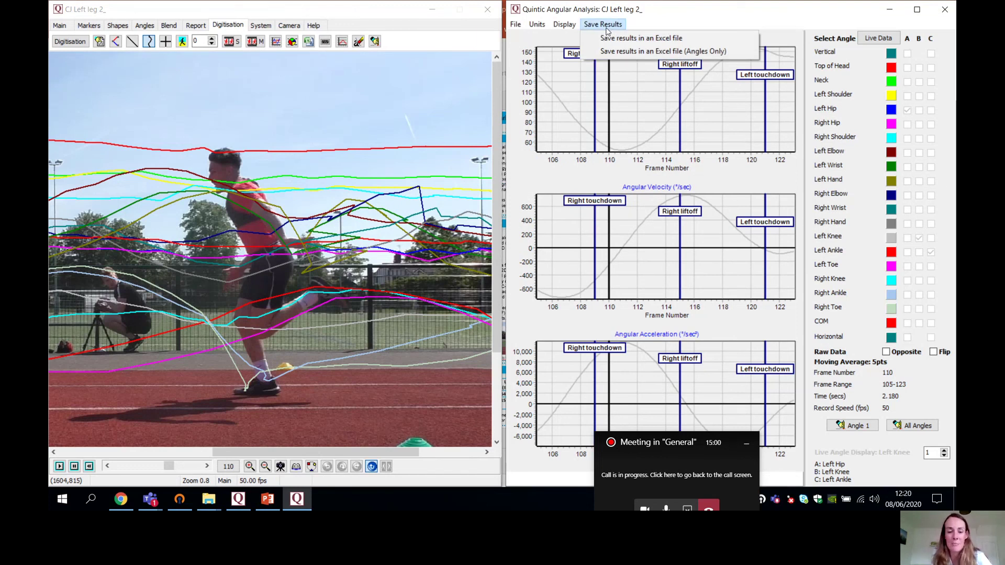
click(607, 27)
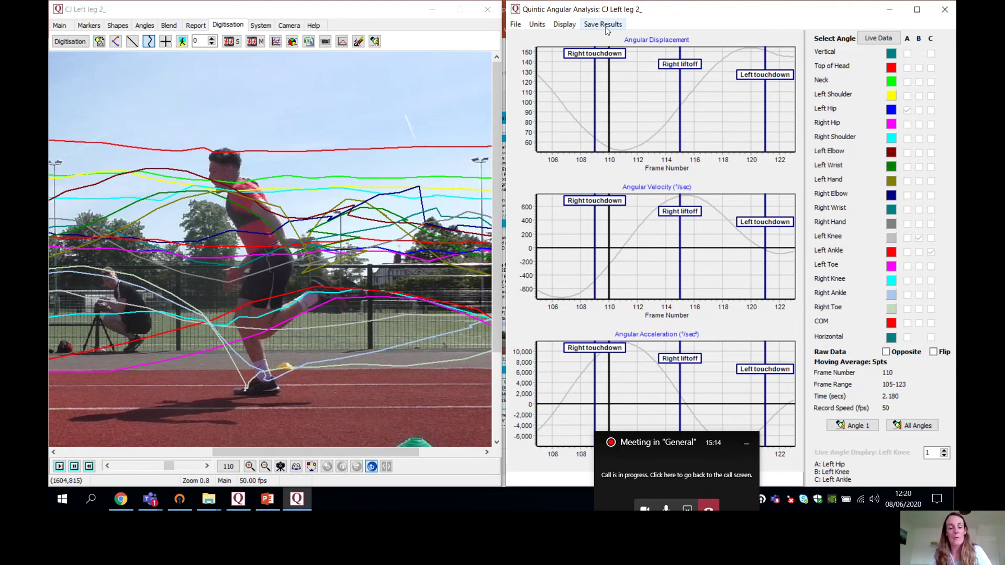
click(267, 505)
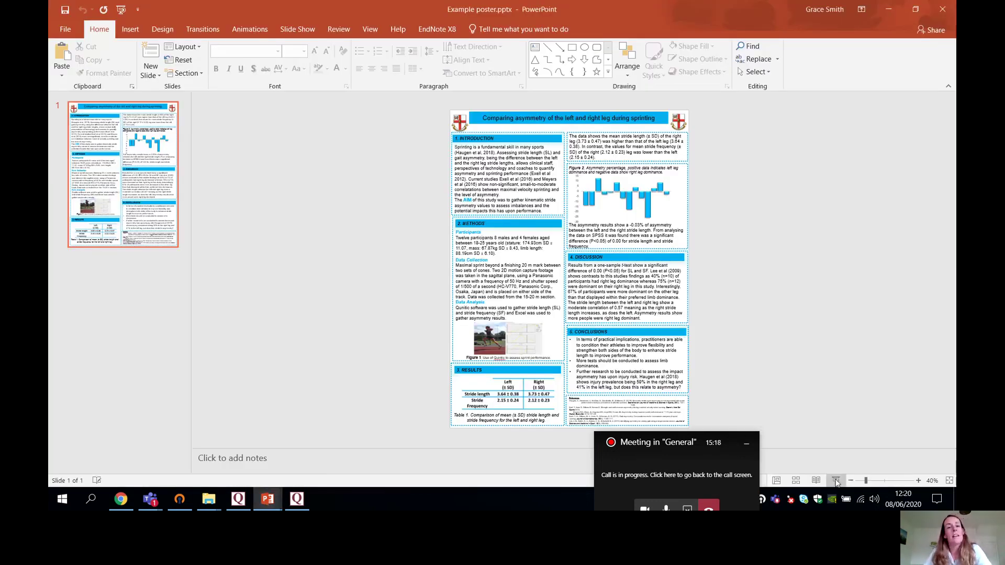
Step: Present Example poster.pptx as a full-screen slide show
click(835, 481)
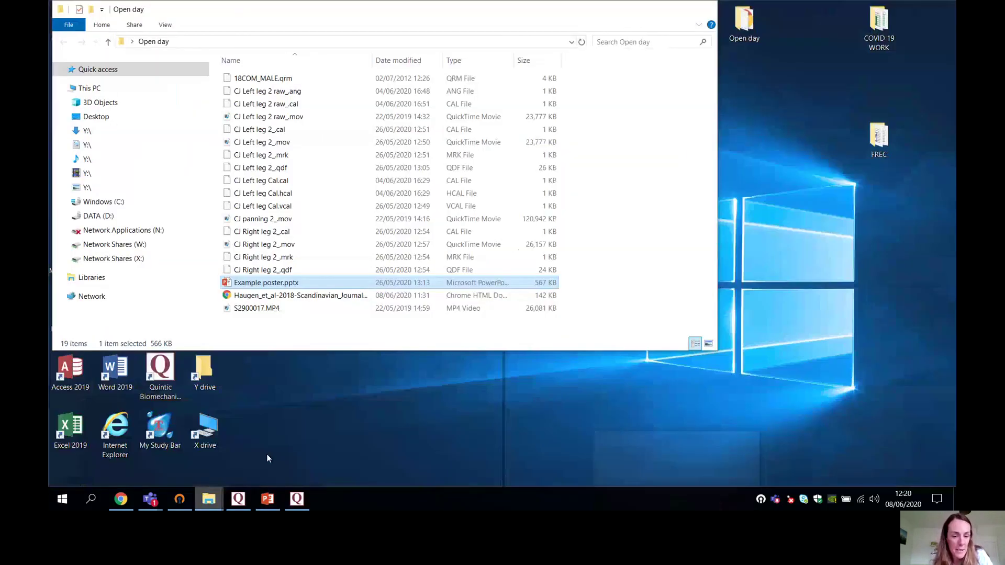
Step: Open the Haugen et al. 2018 sprint asymmetry paper from the Open day folder in Chrome
click(266, 455)
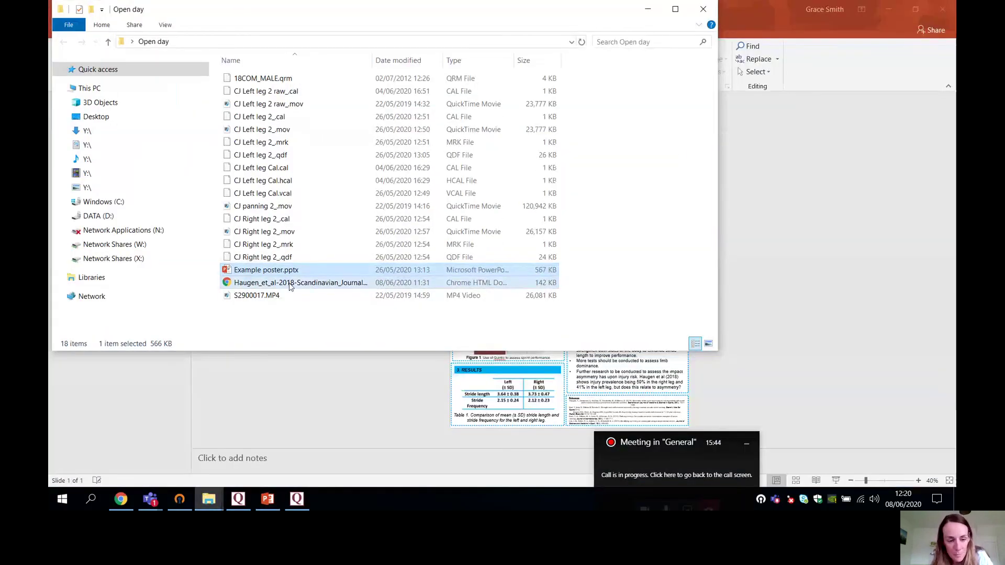
double_click(290, 285)
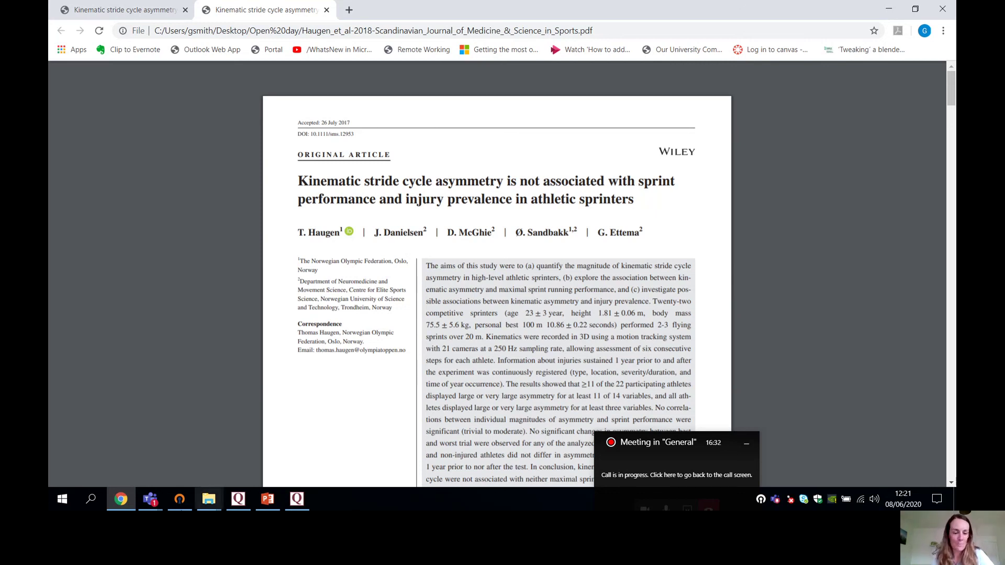
click(150, 501)
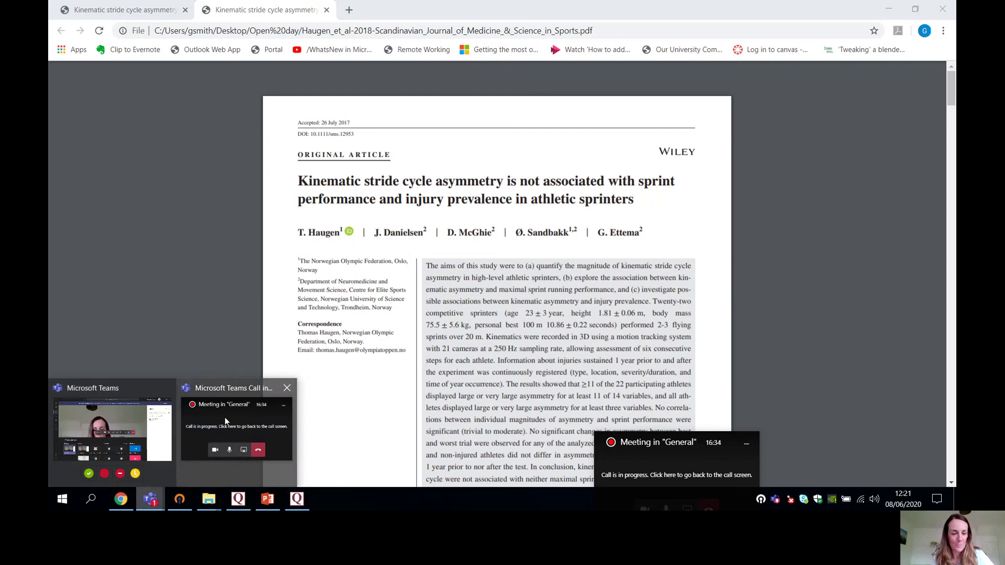
click(224, 417)
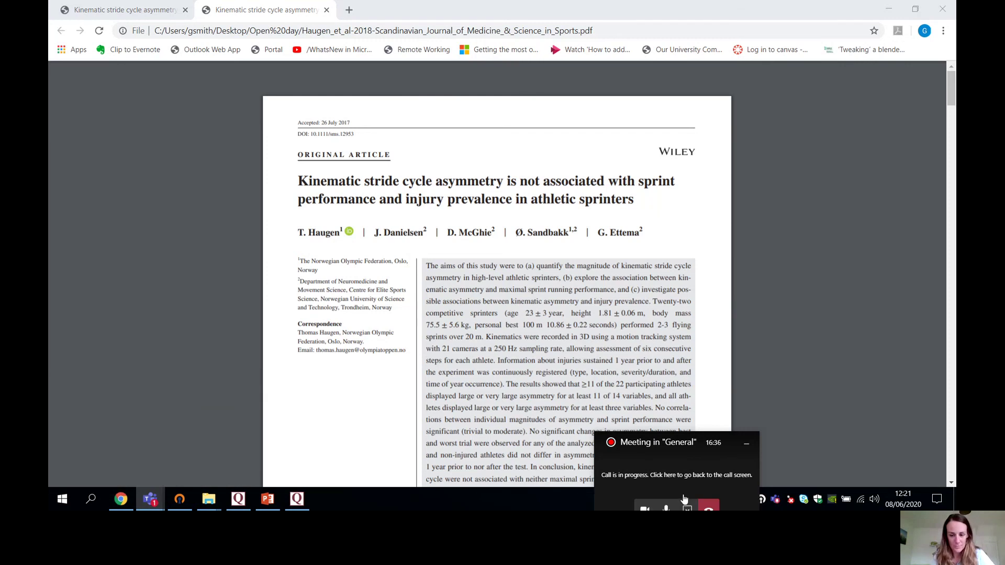